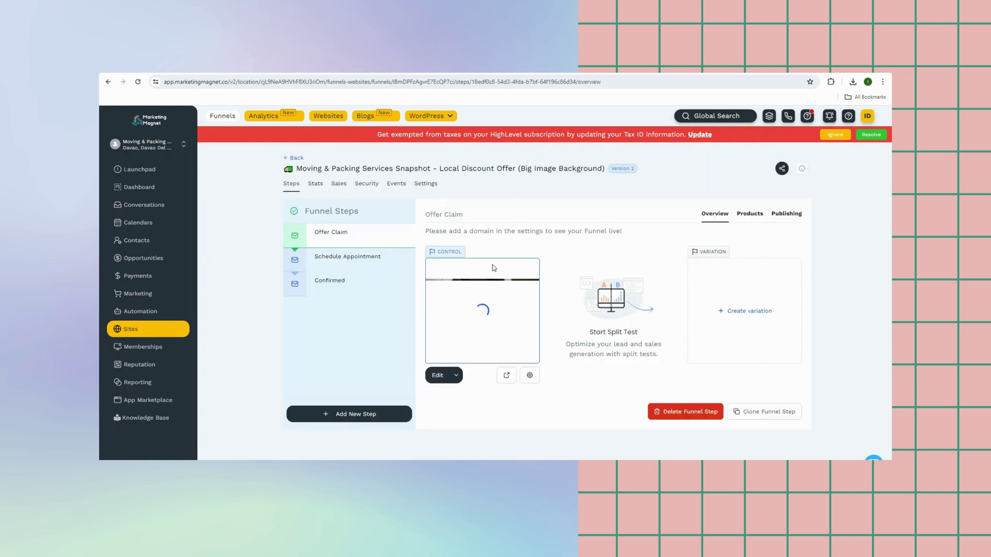
Step: Open page previews for the Offer Claim, Schedule Appointment and Confirmed steps of the Big Image Background funnel
{"action": "left_click", "coordinate": [502, 374]}
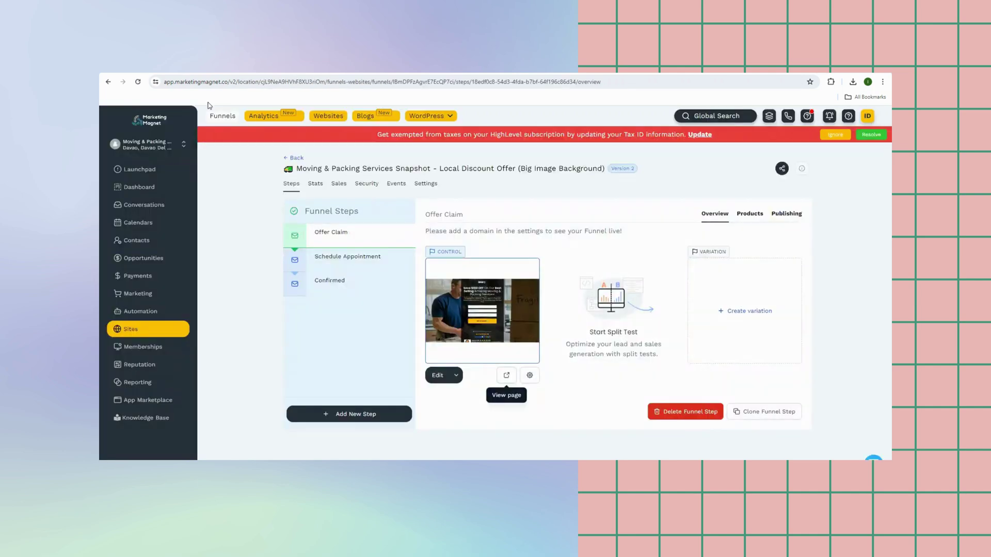
{"action": "left_click", "coordinate": [335, 258]}
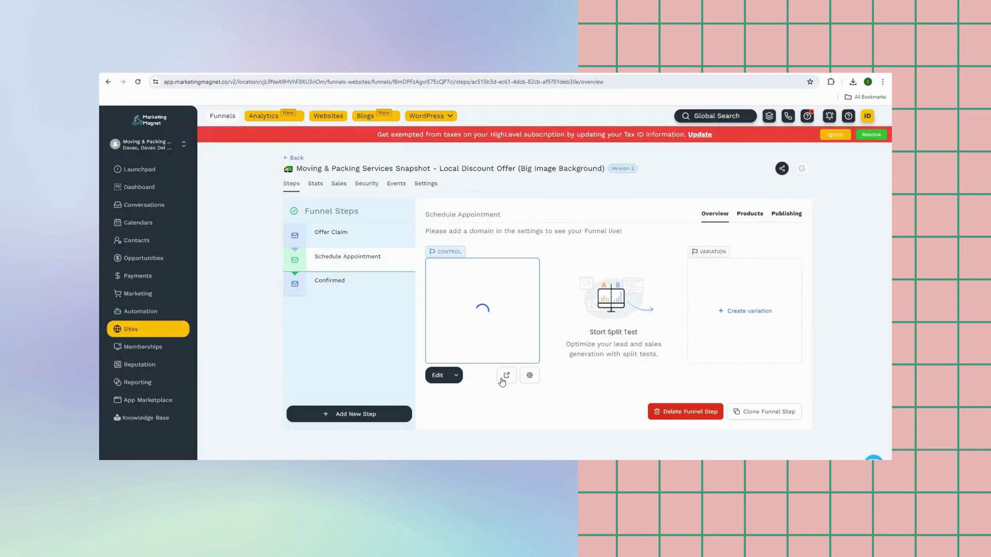
{"action": "left_click", "coordinate": [506, 375]}
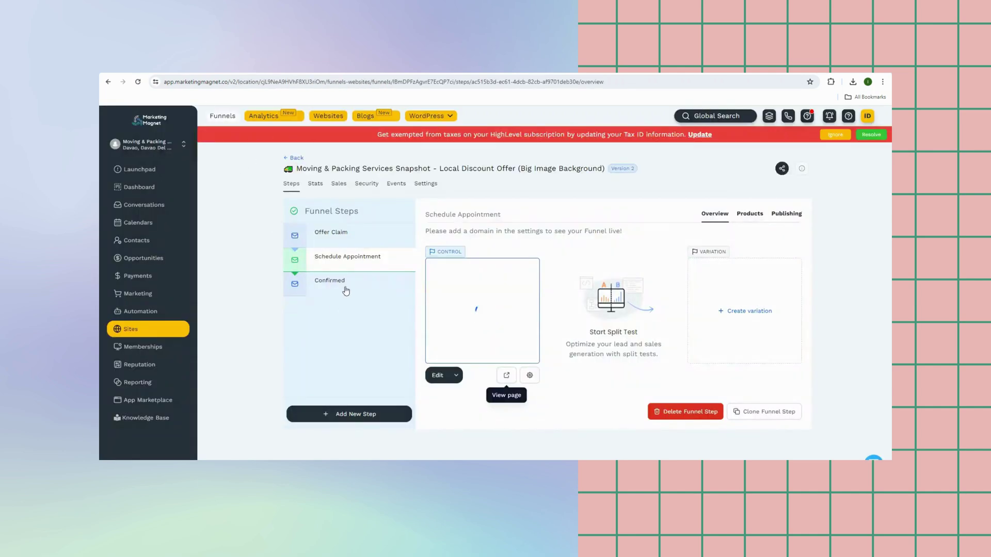
{"action": "left_click", "coordinate": [346, 283]}
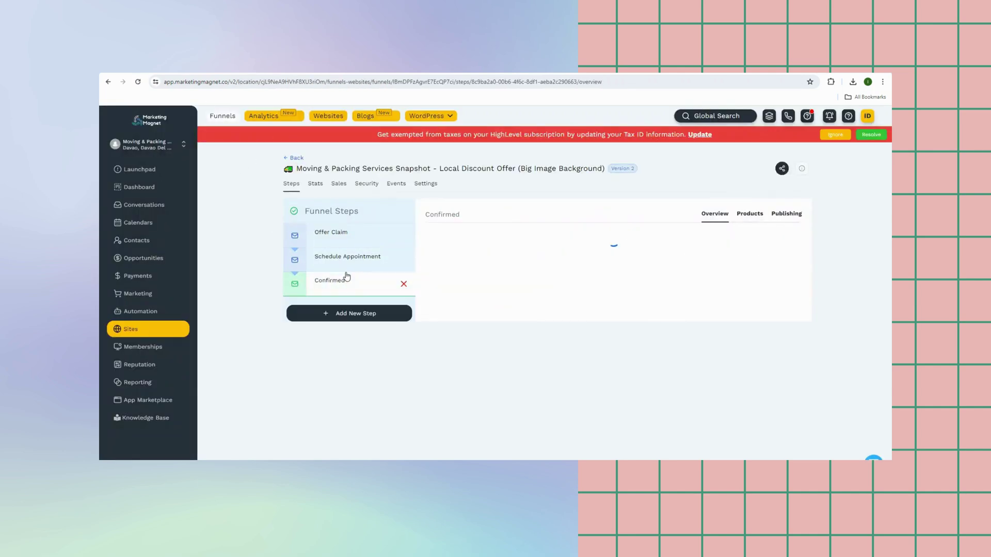
{"action": "left_click", "coordinate": [506, 375]}
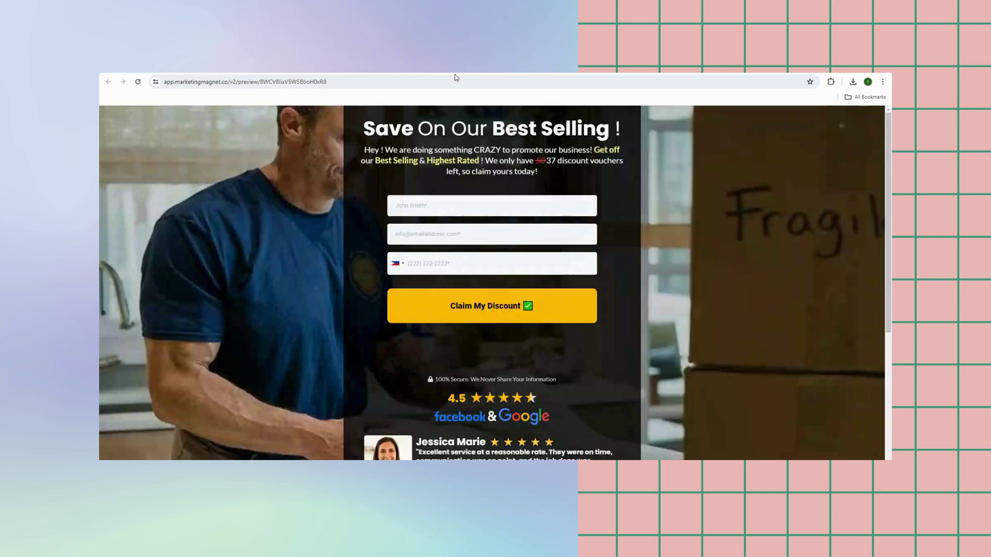
Step: Look through the previewed discount claim form, appointment booking page and appointment confirmation page
{"action": "scroll", "coordinate": [739, 287], "scroll_direction": "down", "scroll_amount": 5}
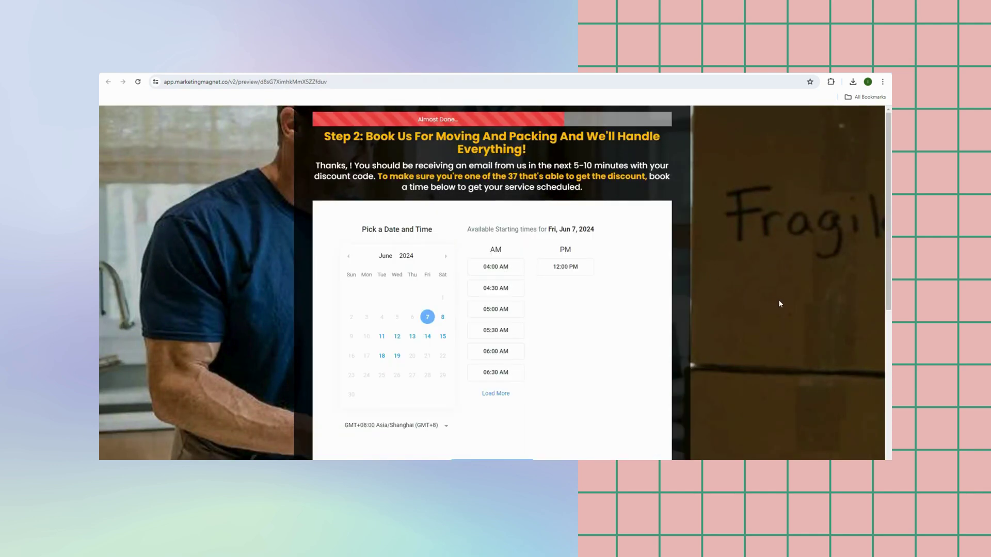
{"action": "scroll", "coordinate": [778, 300], "scroll_direction": "down", "scroll_amount": 2}
{"action": "scroll", "coordinate": [779, 304], "scroll_direction": "down", "scroll_amount": 5}
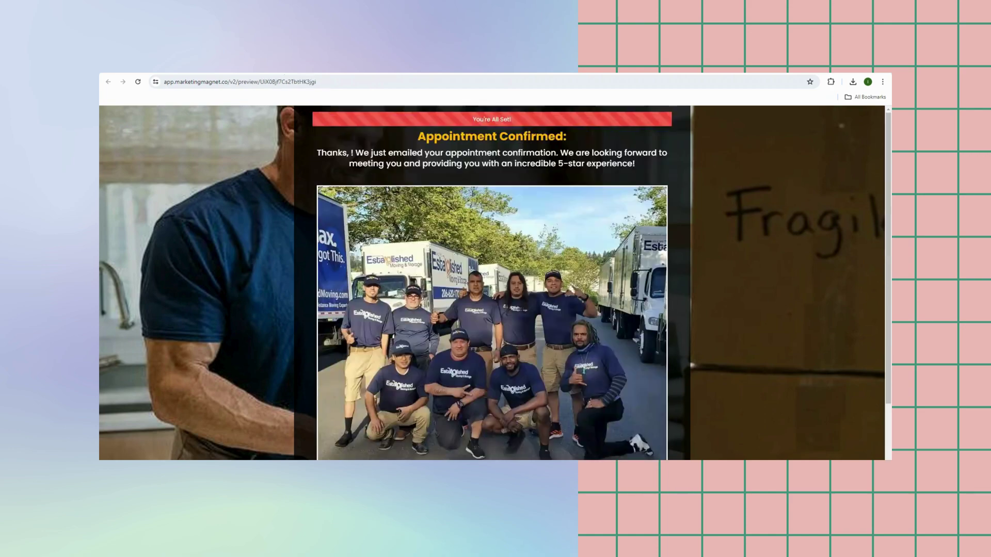
{"action": "scroll", "coordinate": [774, 311], "scroll_direction": "down", "scroll_amount": 2}
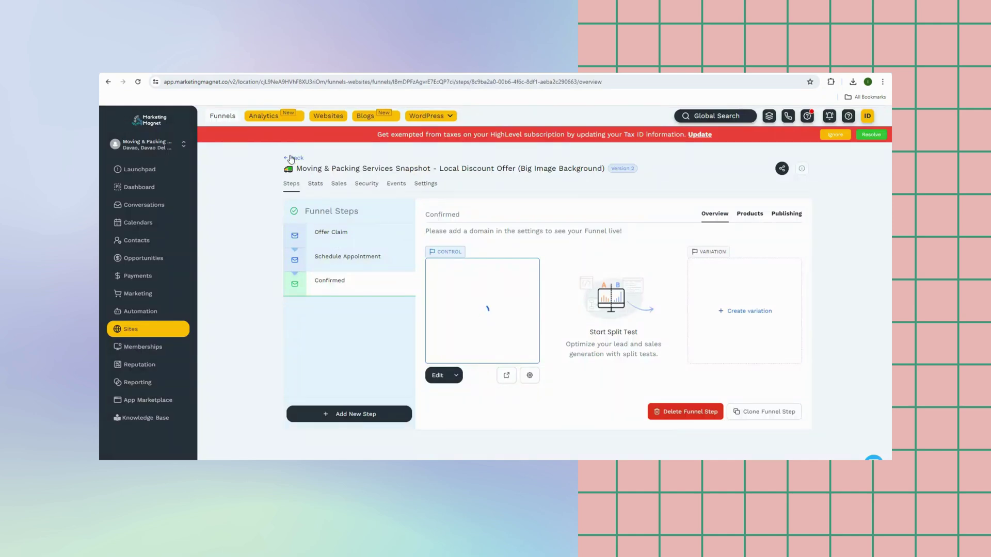
Step: Open the Local Discounts Offers (Bold Colors) funnel and preview its New Landing Page Design, Schedule and Confirmed pages
{"action": "left_click", "coordinate": [293, 158]}
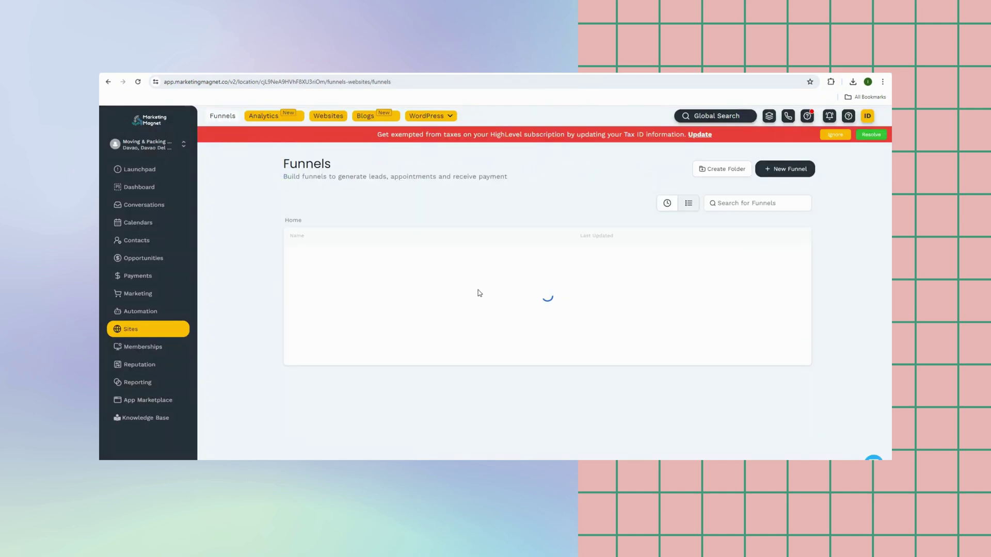
{"action": "left_click", "coordinate": [461, 293]}
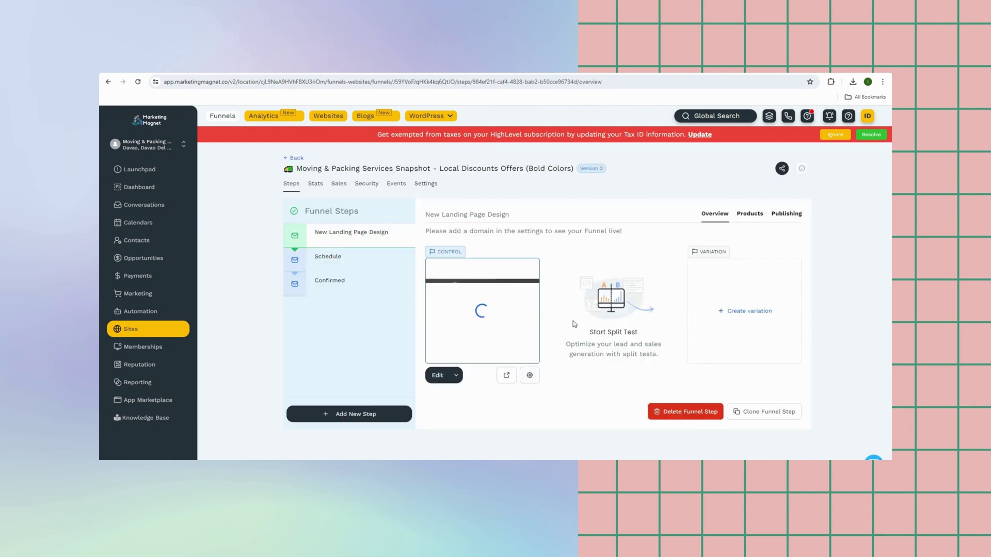
{"action": "left_click", "coordinate": [507, 376]}
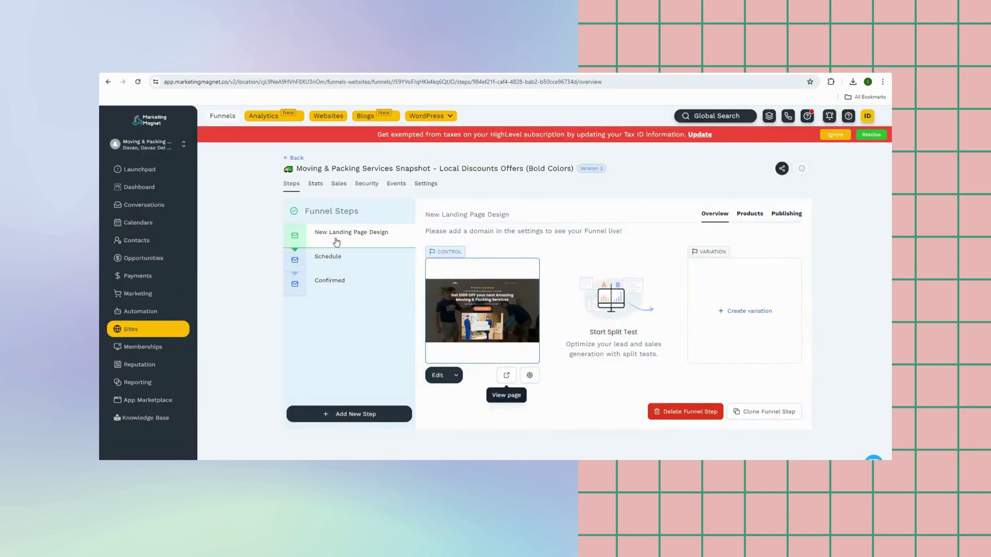
{"action": "left_click", "coordinate": [341, 257]}
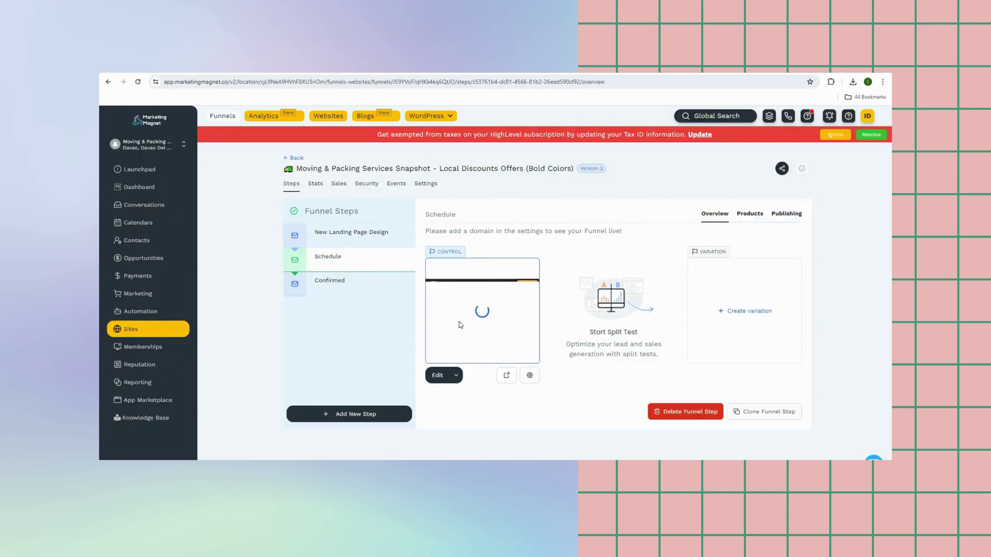
{"action": "left_click", "coordinate": [506, 375]}
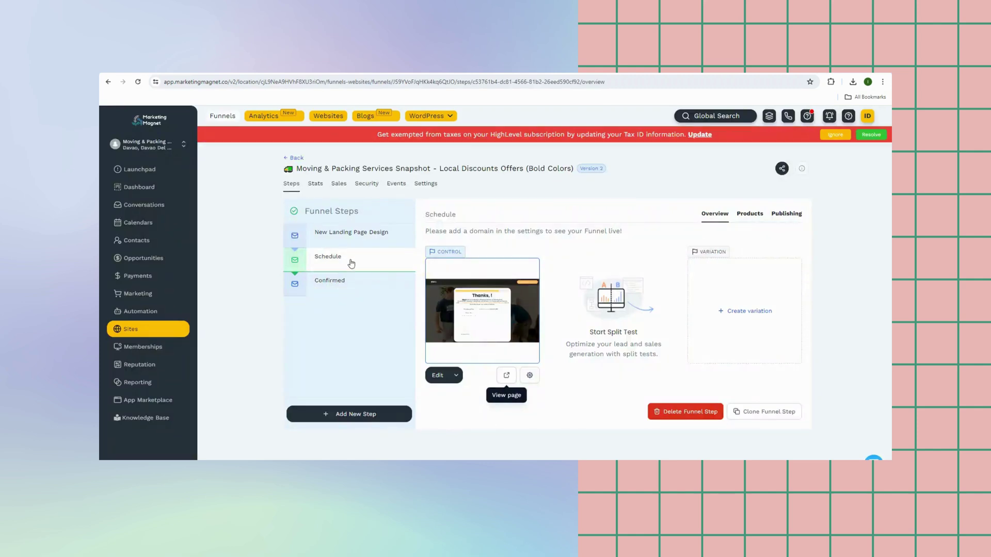
{"action": "left_click", "coordinate": [363, 281]}
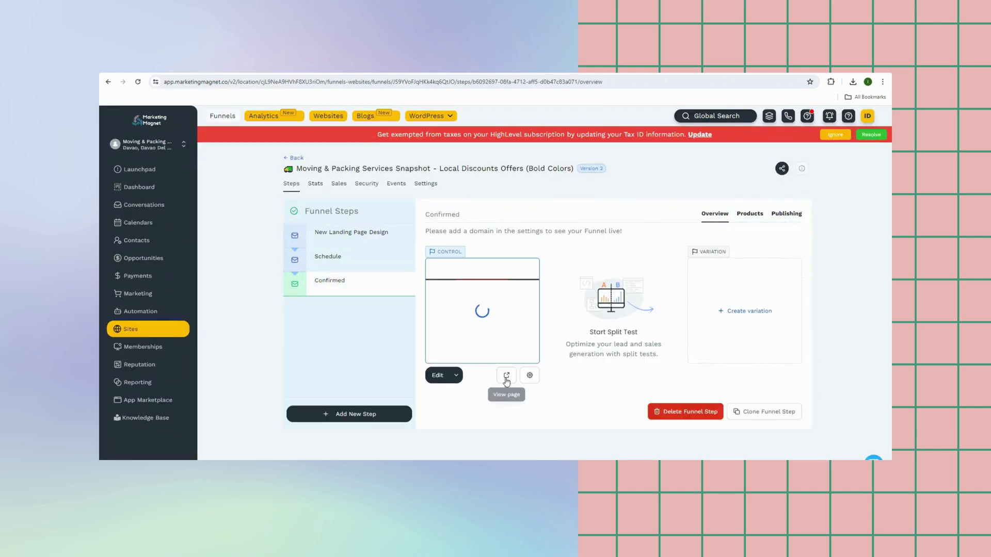
{"action": "left_click", "coordinate": [506, 375]}
Step: Look through the Bold Colors landing page down to its testimonials, plus the scheduling and confirmation pages
{"action": "scroll", "coordinate": [828, 340], "scroll_direction": "down", "scroll_amount": 3}
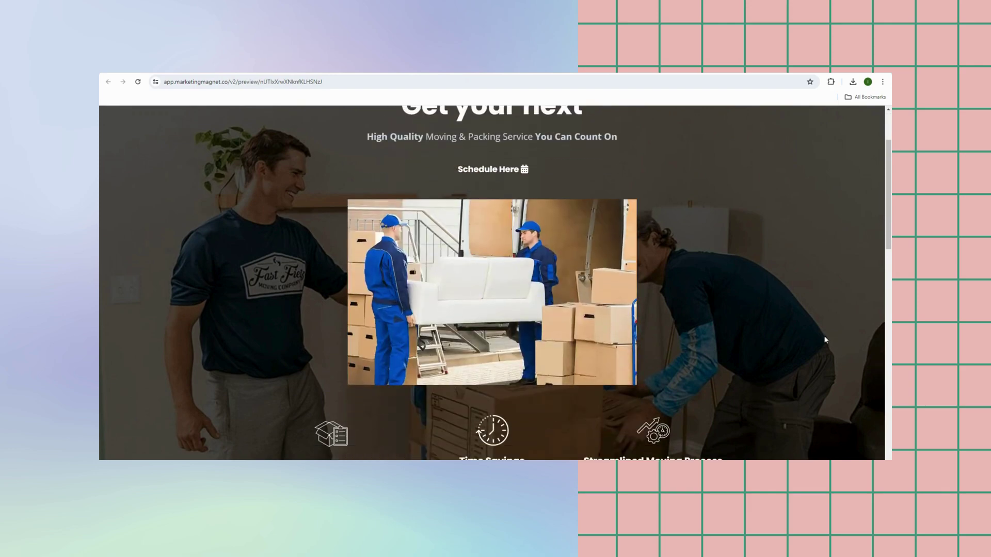
{"action": "scroll", "coordinate": [825, 340], "scroll_direction": "down", "scroll_amount": 8}
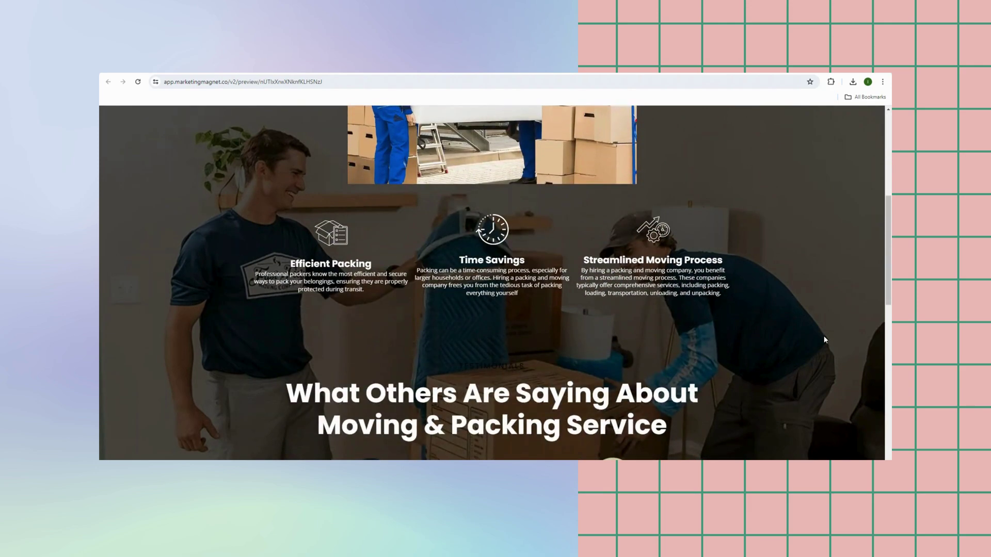
{"action": "scroll", "coordinate": [825, 340], "scroll_direction": "down", "scroll_amount": 3}
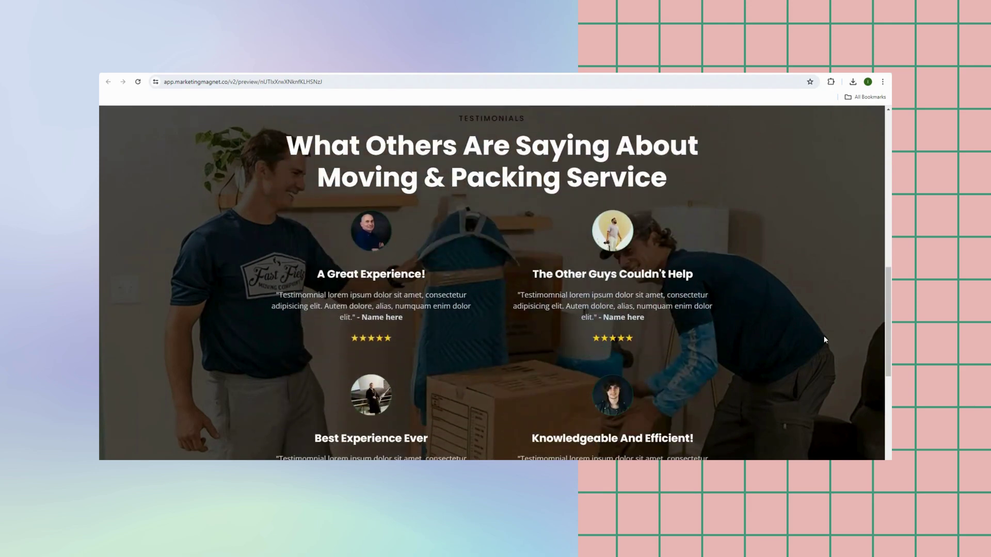
{"action": "scroll", "coordinate": [824, 340], "scroll_direction": "down", "scroll_amount": 6}
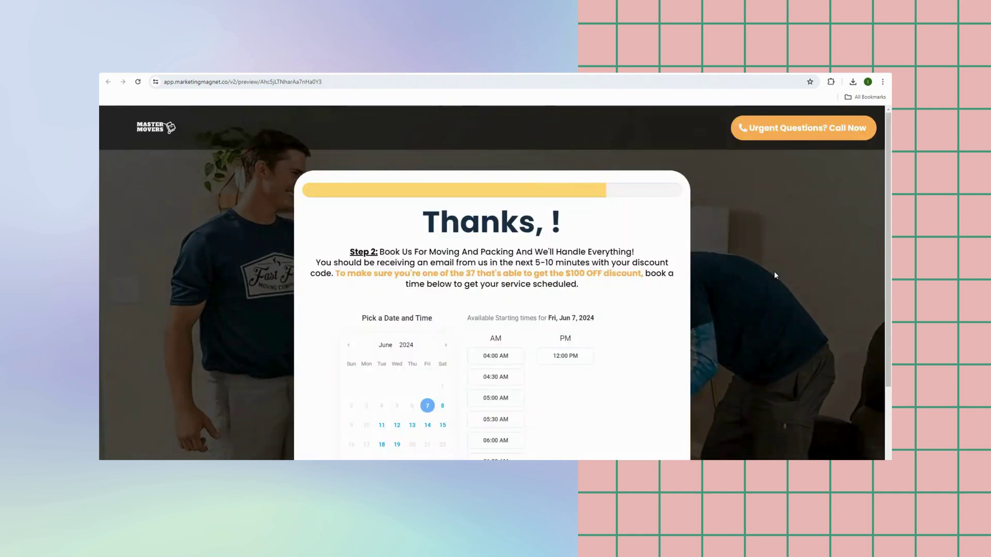
{"action": "scroll", "coordinate": [775, 272], "scroll_direction": "down", "scroll_amount": 5}
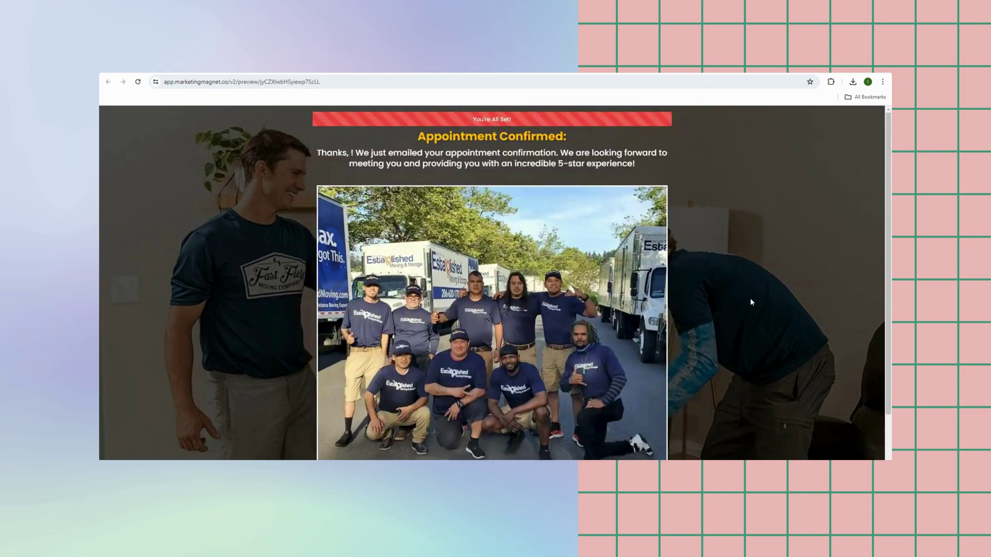
{"action": "scroll", "coordinate": [745, 297], "scroll_direction": "down", "scroll_amount": 2}
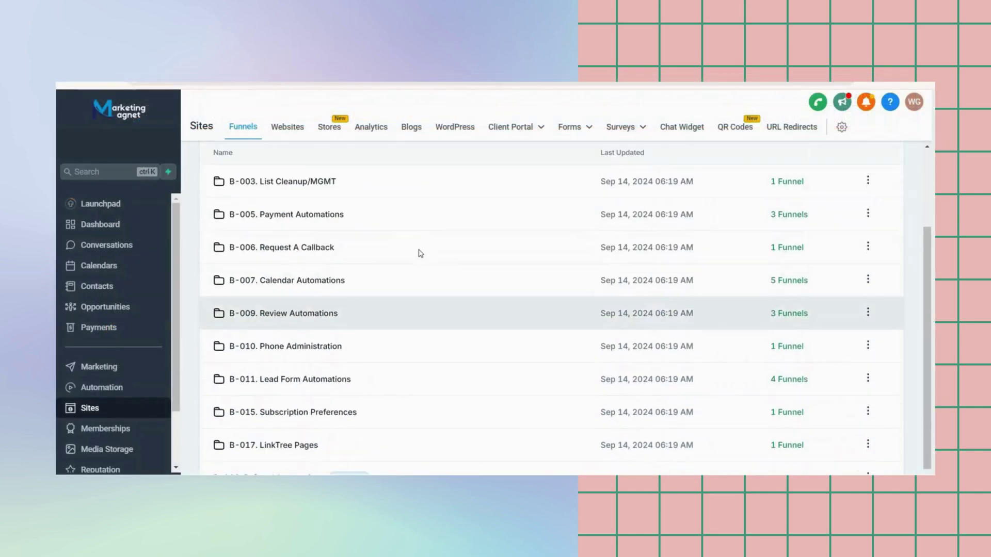
Step: In the B-003. List Cleanup/MGMT folder, open the Update Contact Information funnel and review its update form and thank-you page
{"action": "left_click", "coordinate": [309, 184]}
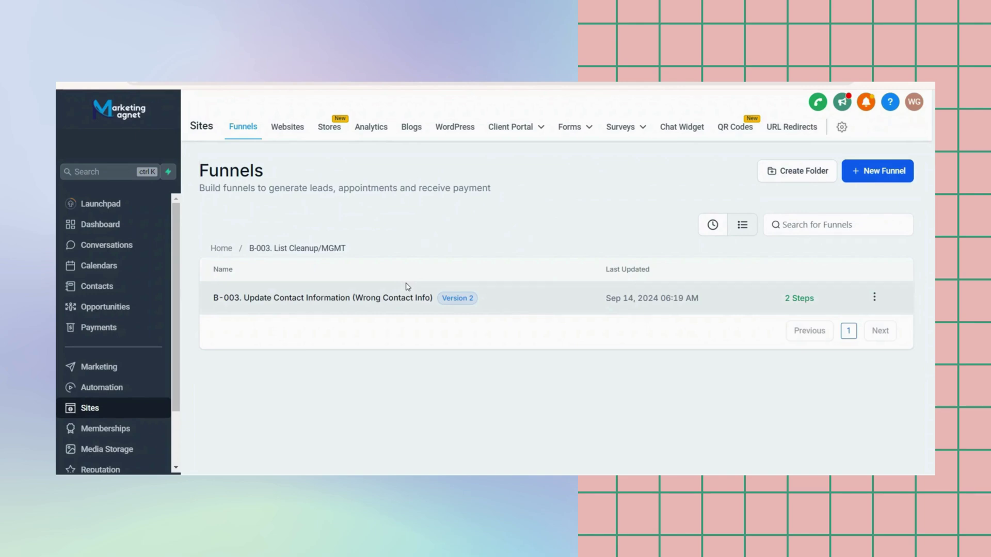
{"action": "left_click", "coordinate": [379, 296]}
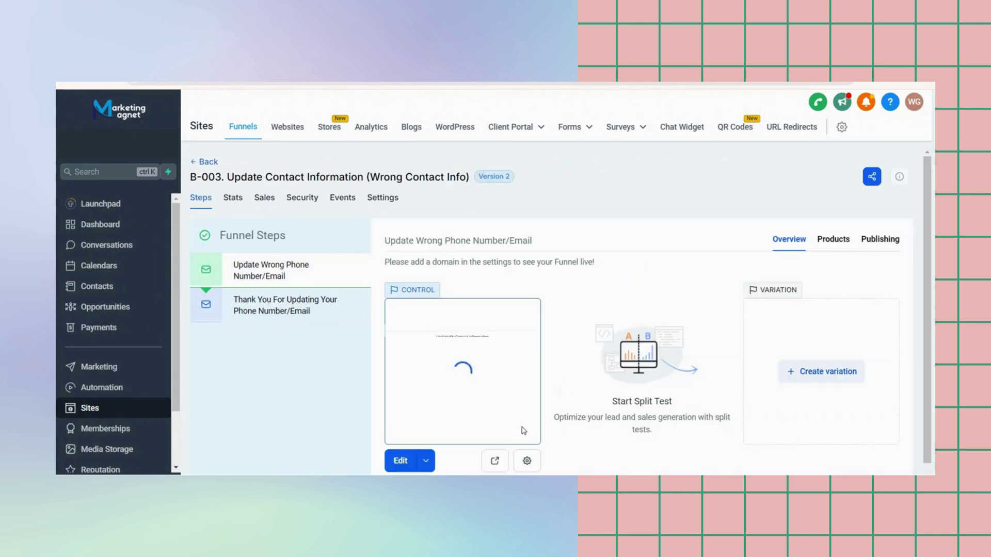
{"action": "left_click", "coordinate": [312, 301]}
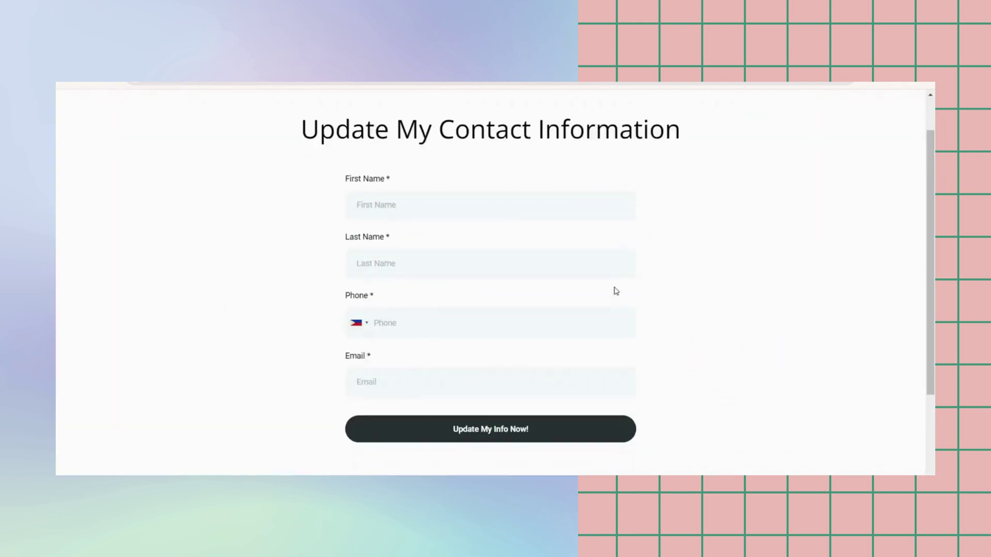
{"action": "scroll", "coordinate": [616, 291], "scroll_direction": "down", "scroll_amount": 3}
{"action": "scroll", "coordinate": [616, 291], "scroll_direction": "up", "scroll_amount": 4}
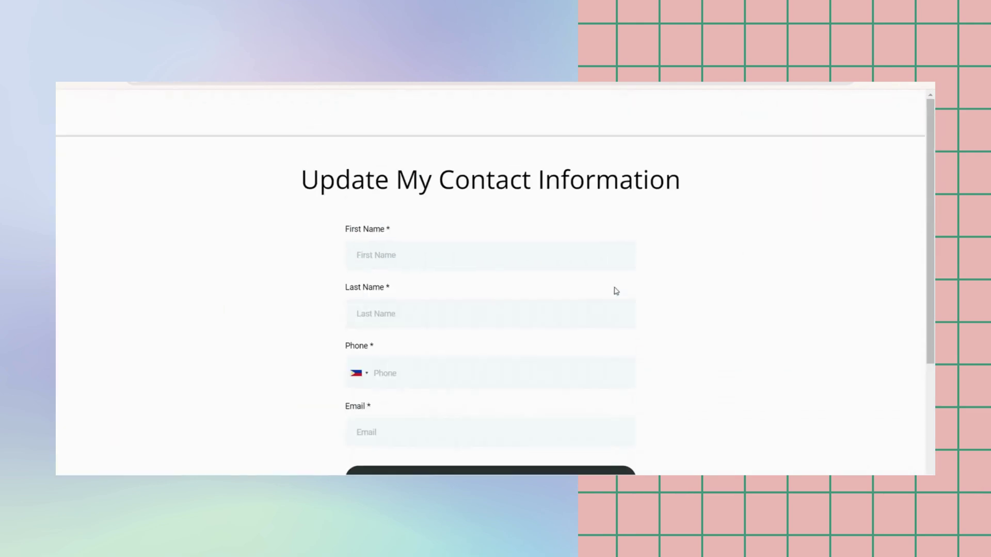
{"action": "key", "text": "ctrl+a"}
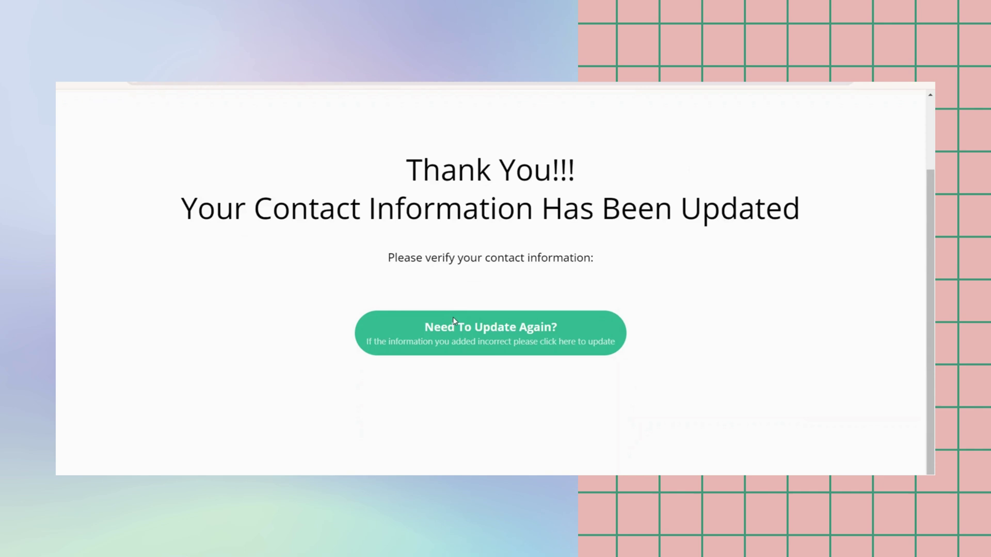
{"action": "key", "text": "ctrl+a"}
{"action": "left_click", "coordinate": [671, 308]}
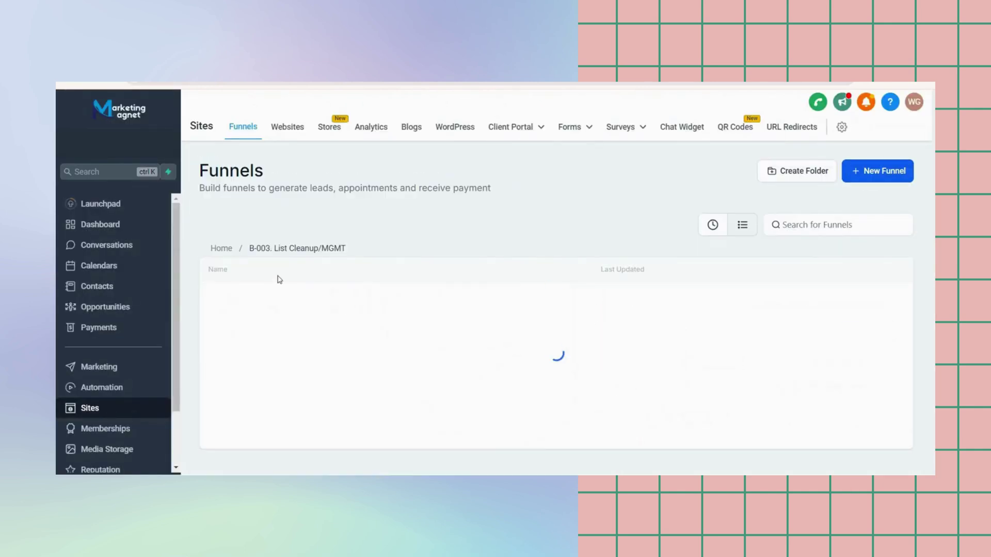
Step: In the B-005. Payment Automations folder, open the Checkout Page funnel and review its page previews
{"action": "left_click", "coordinate": [220, 250]}
{"action": "left_click", "coordinate": [314, 371]}
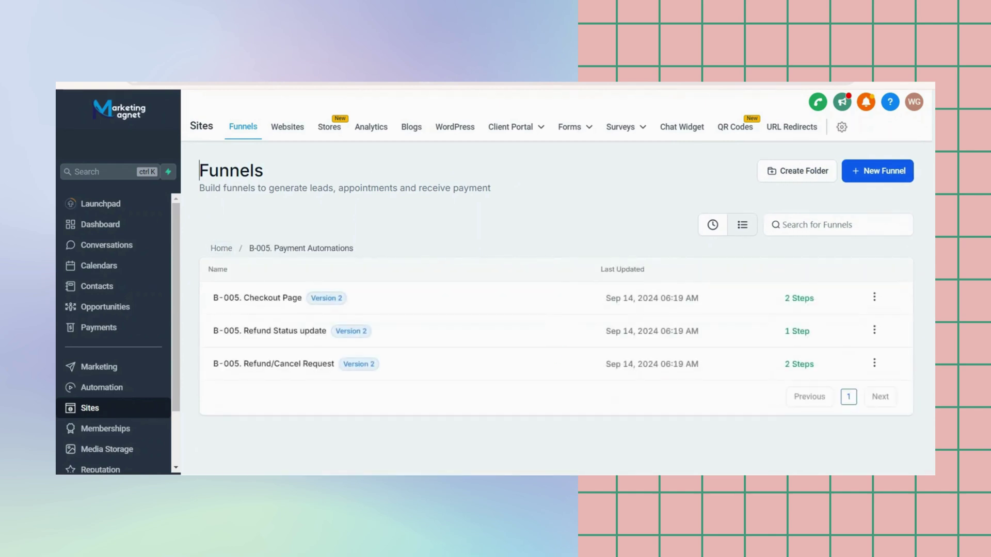
{"action": "left_click", "coordinate": [264, 302]}
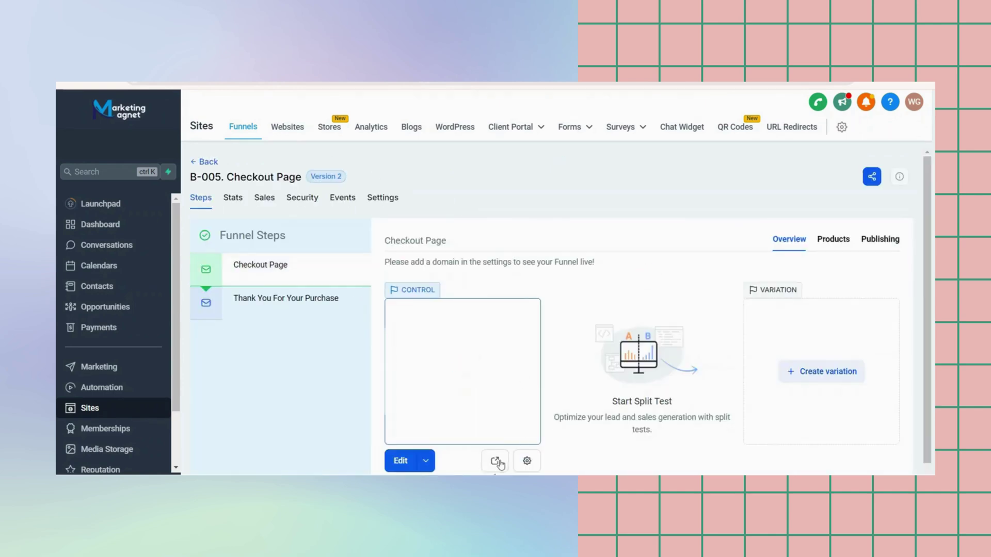
{"action": "left_click", "coordinate": [308, 313]}
{"action": "left_click", "coordinate": [491, 460]}
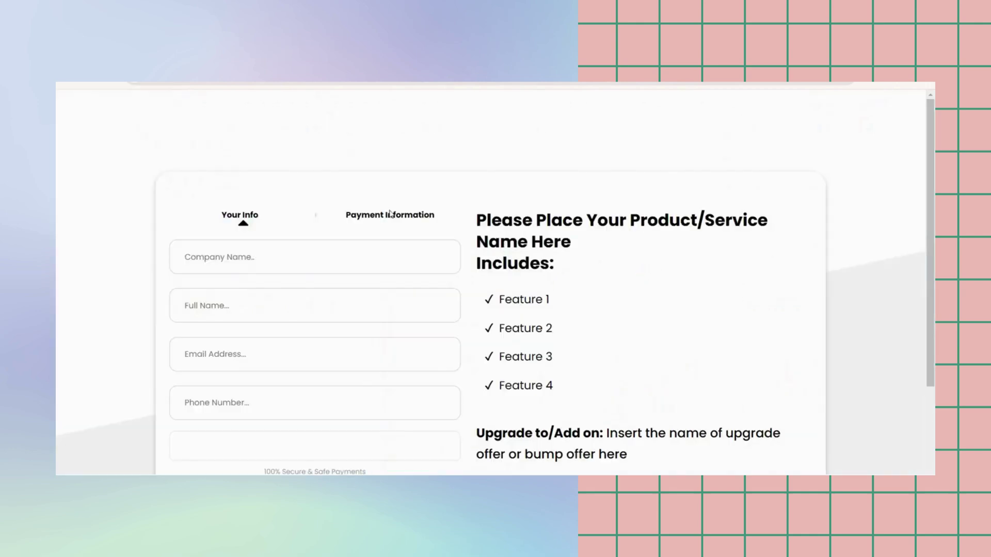
{"action": "scroll", "coordinate": [642, 356], "scroll_direction": "down", "scroll_amount": 4}
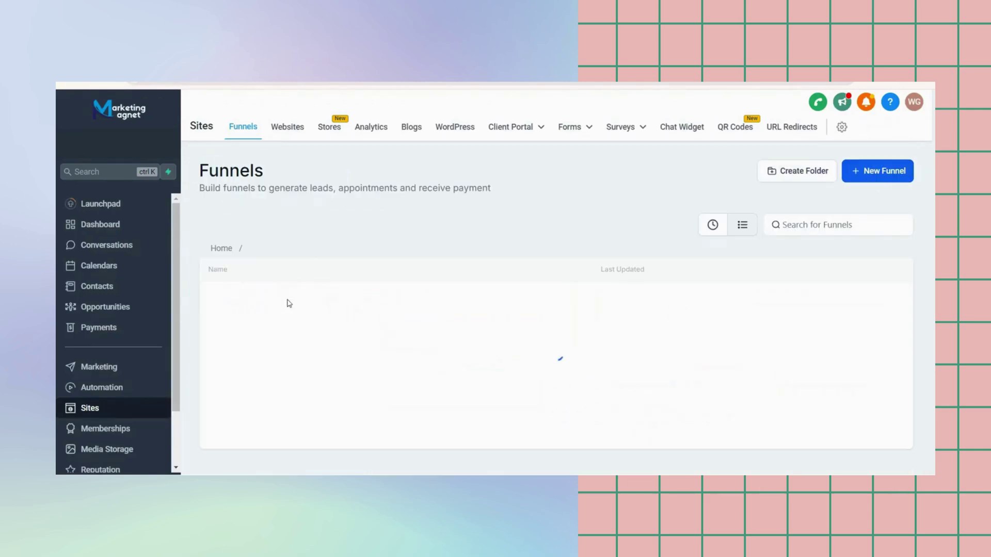
Step: Open the B-005. Refund Status update funnel and review the preview of its Refund Request Status Update page
{"action": "left_click", "coordinate": [292, 328]}
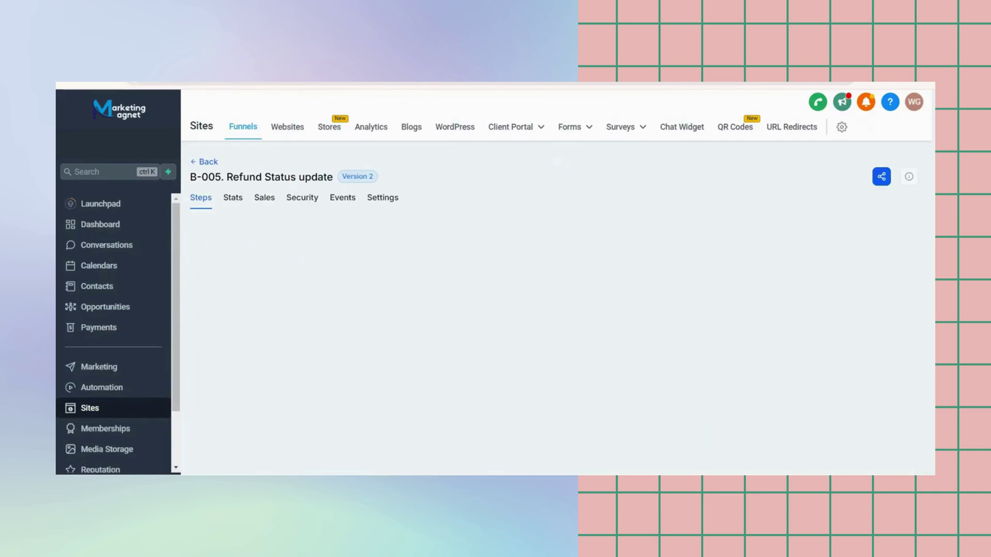
{"action": "left_click", "coordinate": [492, 433]}
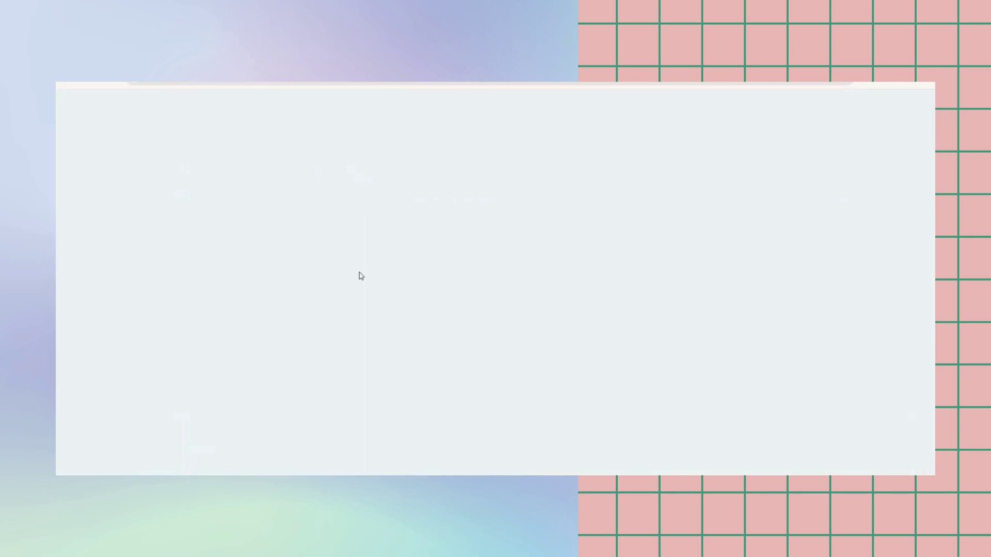
{"action": "scroll", "coordinate": [522, 294], "scroll_direction": "down", "scroll_amount": 4}
{"action": "key", "text": "ctrl+a"}
{"action": "scroll", "coordinate": [522, 290], "scroll_direction": "up", "scroll_amount": 5}
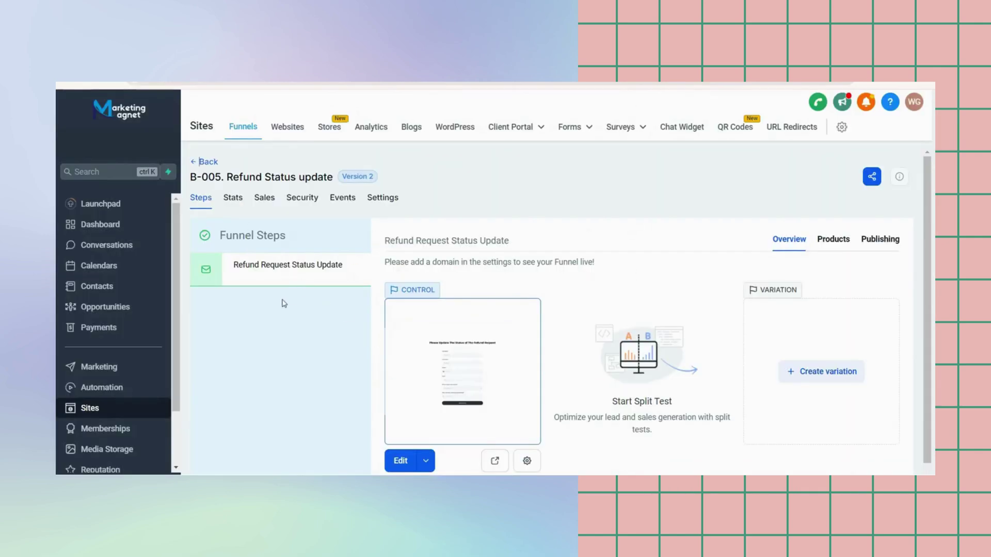
Step: Open the B-005. Refund/Cancel Request funnel and review its refund details form and thank-you page
{"action": "key", "text": "alt+Left"}
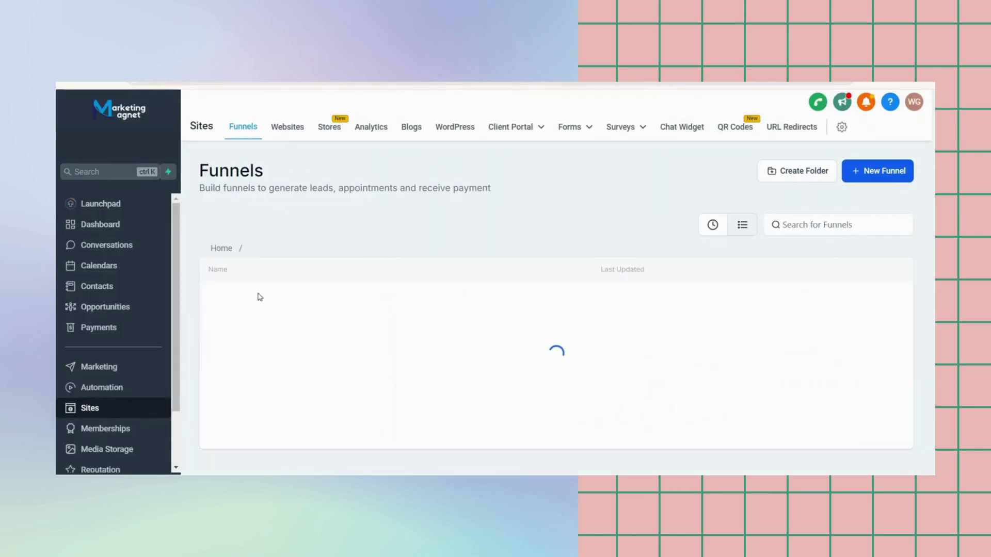
{"action": "left_click", "coordinate": [286, 364]}
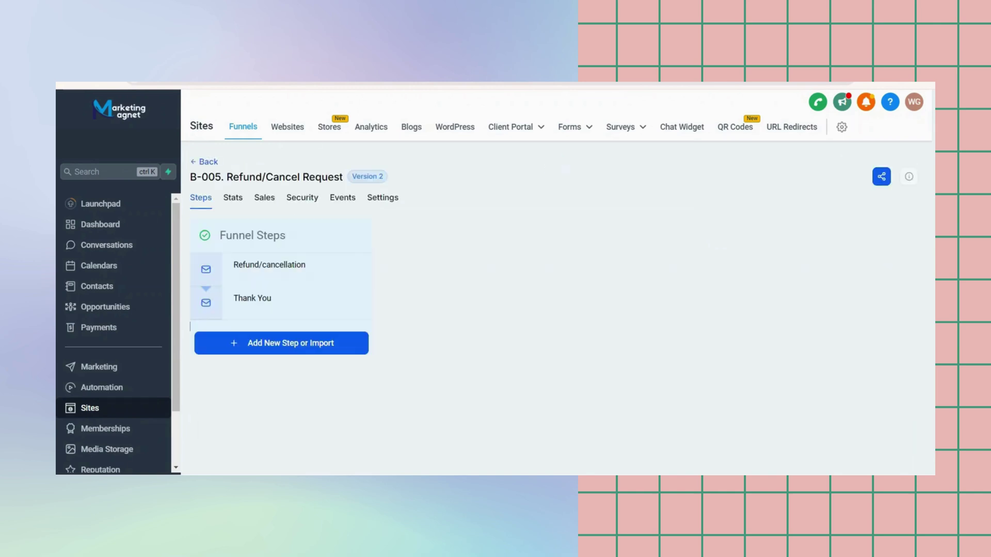
{"action": "scroll", "coordinate": [541, 364], "scroll_direction": "down", "scroll_amount": 1}
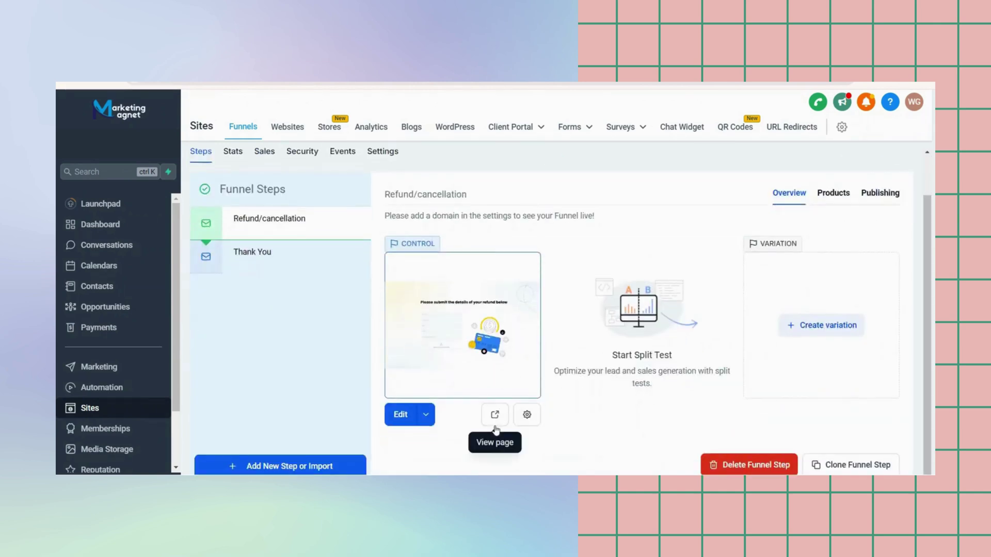
{"action": "left_click", "coordinate": [263, 260]}
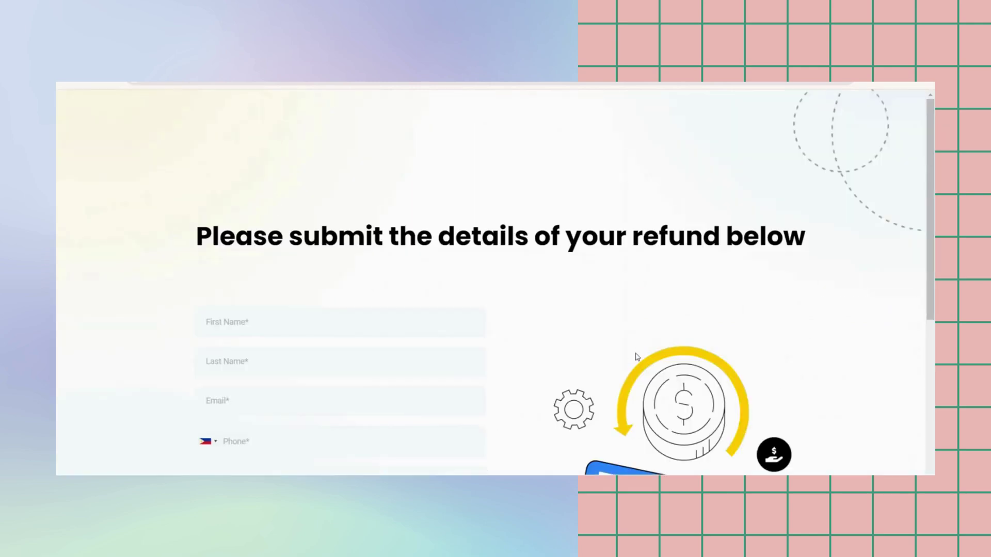
{"action": "scroll", "coordinate": [640, 354], "scroll_direction": "down", "scroll_amount": 7}
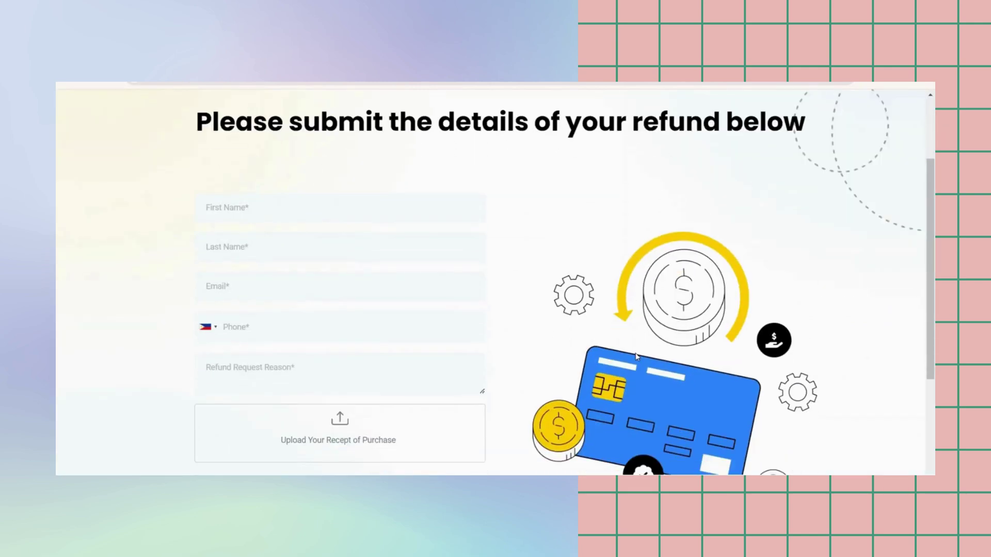
{"action": "key", "text": "ctrl+a"}
{"action": "scroll", "coordinate": [638, 357], "scroll_direction": "up", "scroll_amount": 5}
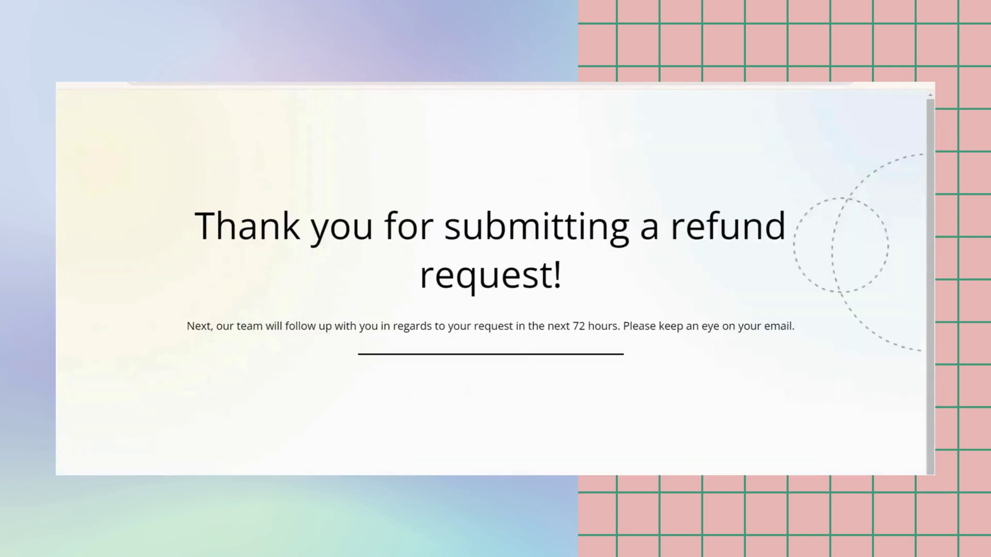
{"action": "key", "text": "ctrl+a"}
{"action": "left_click", "coordinate": [690, 421]}
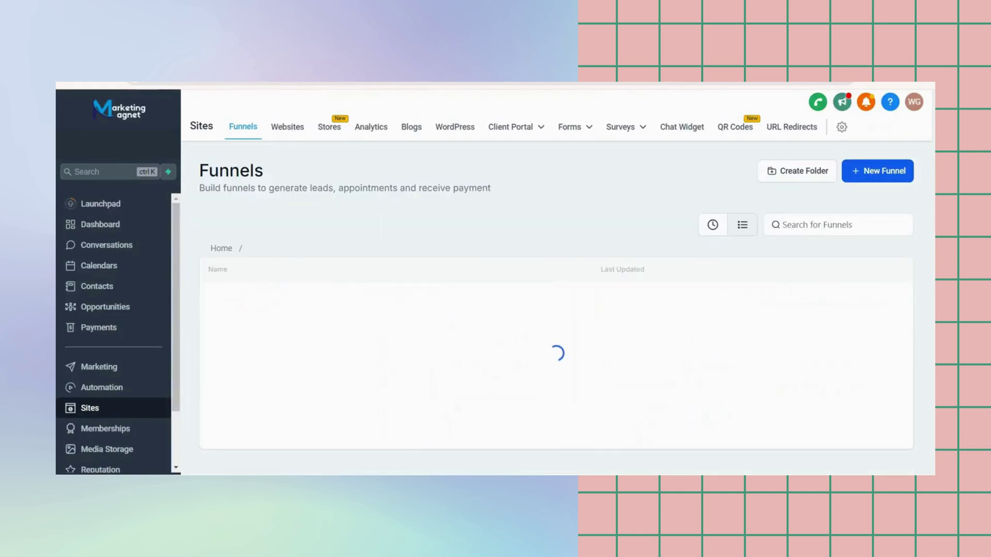
Step: From the funnels home list, open the B-006. Request A Call Back funnel and review the preview of its request form page
{"action": "left_click", "coordinate": [229, 248]}
{"action": "scroll", "coordinate": [331, 315], "scroll_direction": "down", "scroll_amount": 2}
{"action": "left_click", "coordinate": [303, 308]}
{"action": "left_click", "coordinate": [283, 298]}
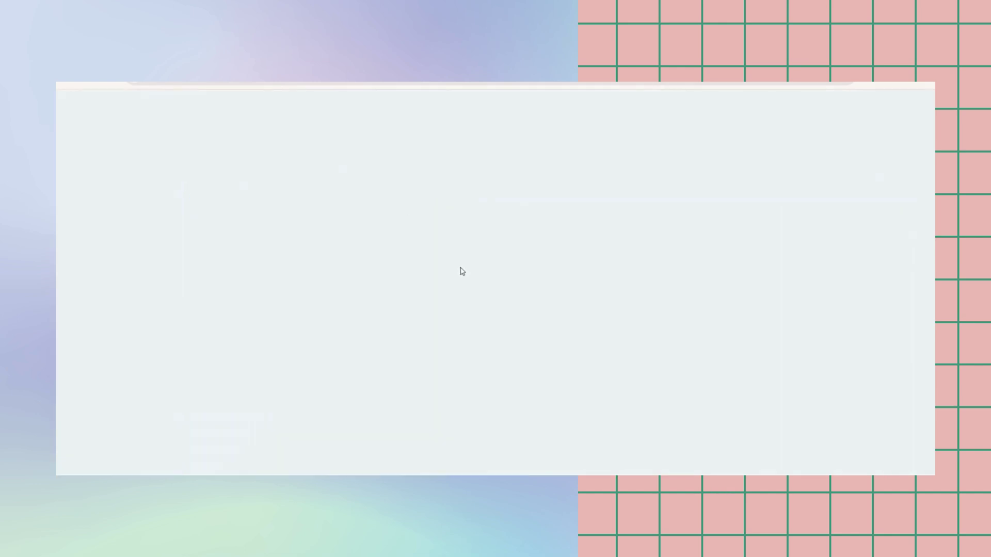
{"action": "scroll", "coordinate": [531, 376], "scroll_direction": "down", "scroll_amount": 5}
{"action": "key", "text": "ctrl+a"}
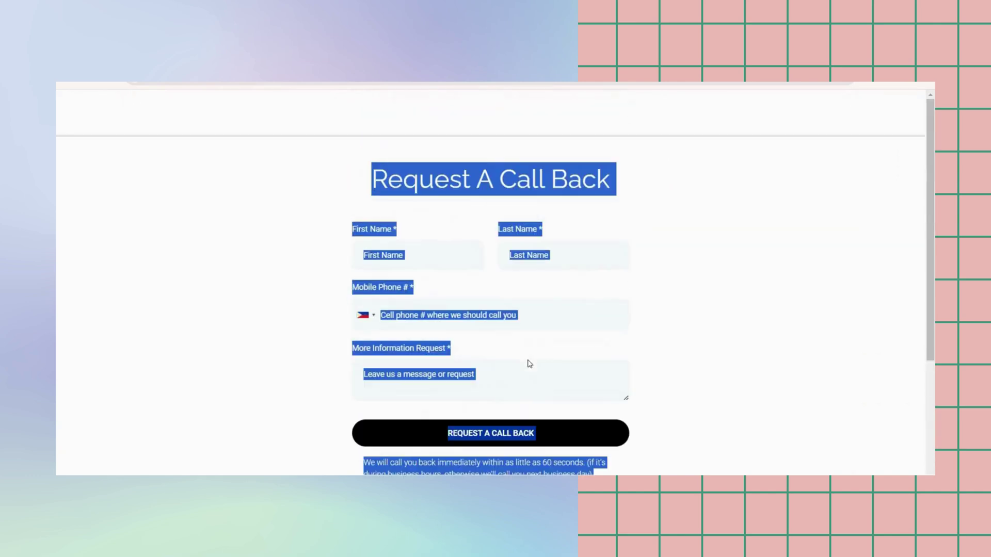
{"action": "scroll", "coordinate": [657, 288], "scroll_direction": "down", "scroll_amount": 1}
{"action": "key", "text": "ctrl+w"}
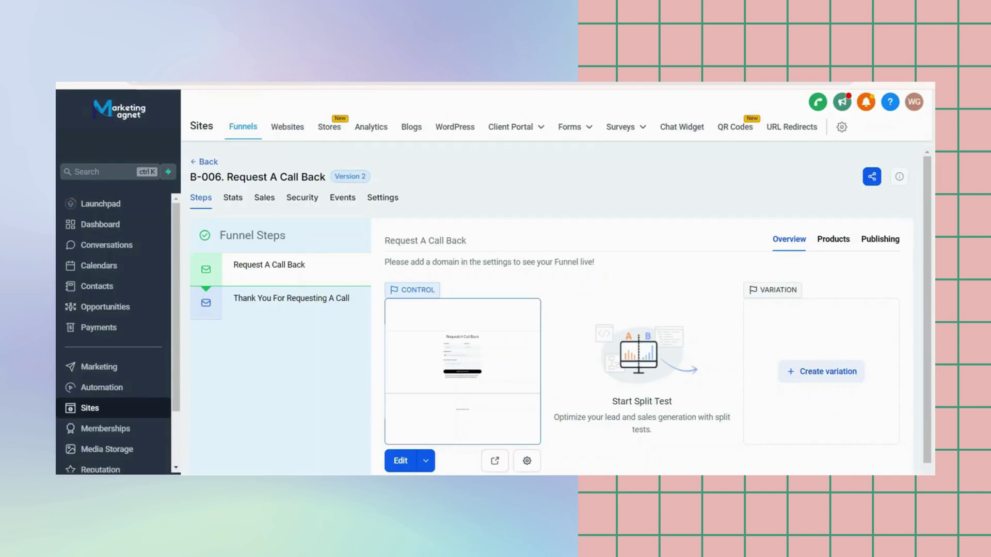
Step: In the B-007. Calendar Automations folder, open the APPT Status Update funnel and bring up previews of its Meeting Status Update (Sales) and Thank You pages
{"action": "left_click", "coordinate": [207, 161]}
{"action": "left_click", "coordinate": [221, 248]}
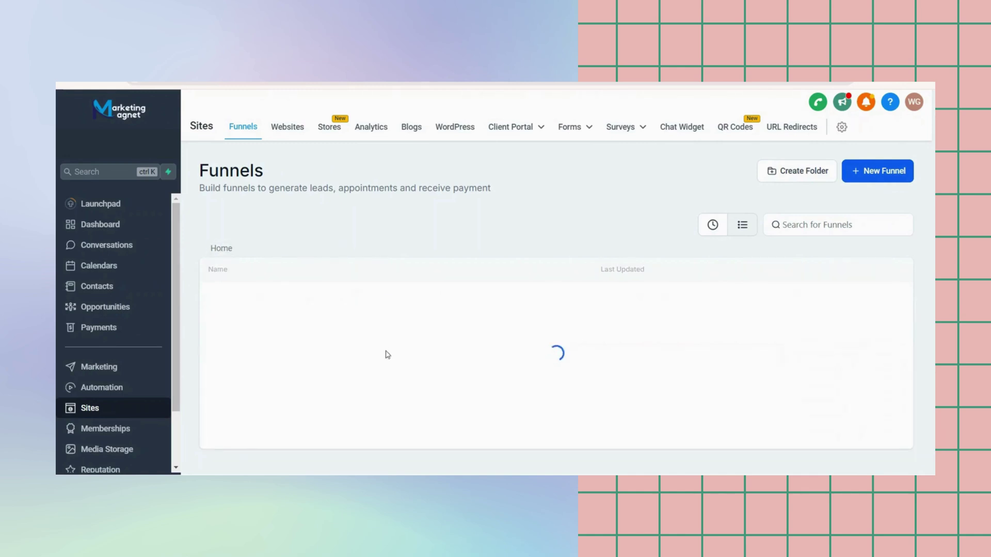
{"action": "left_click", "coordinate": [305, 340]}
{"action": "left_click", "coordinate": [393, 298]}
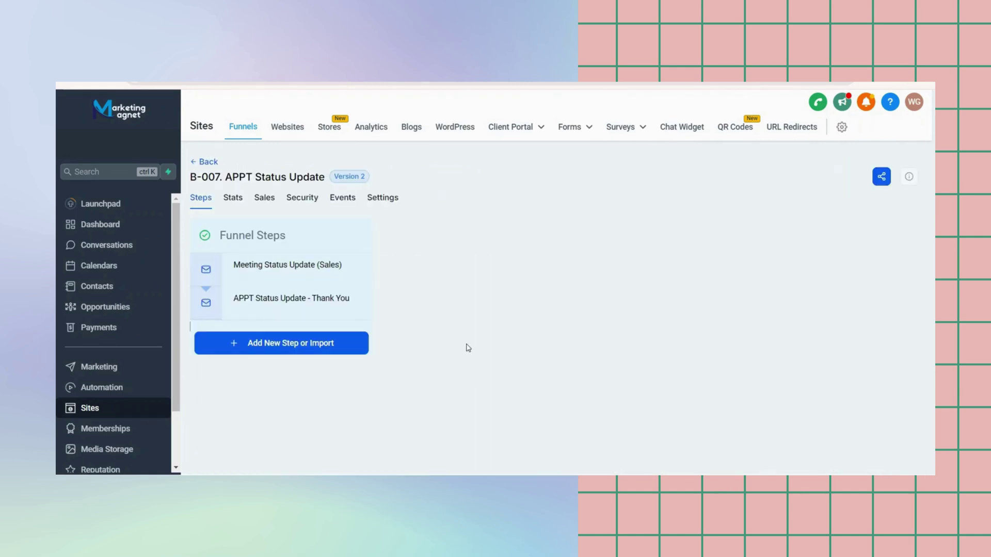
{"action": "left_click", "coordinate": [496, 417]}
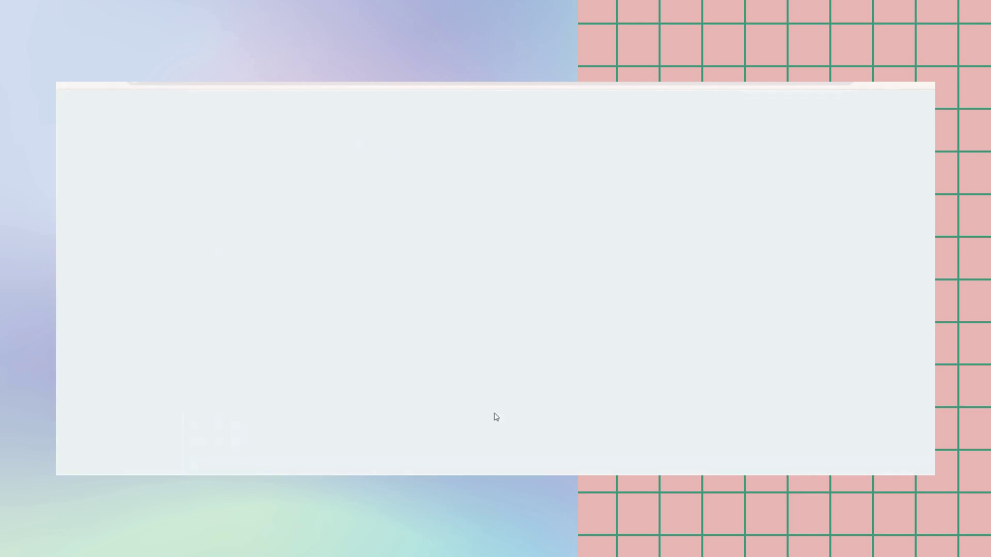
{"action": "scroll", "coordinate": [473, 378], "scroll_direction": "down", "scroll_amount": 2}
{"action": "key", "text": "ctrl+w"}
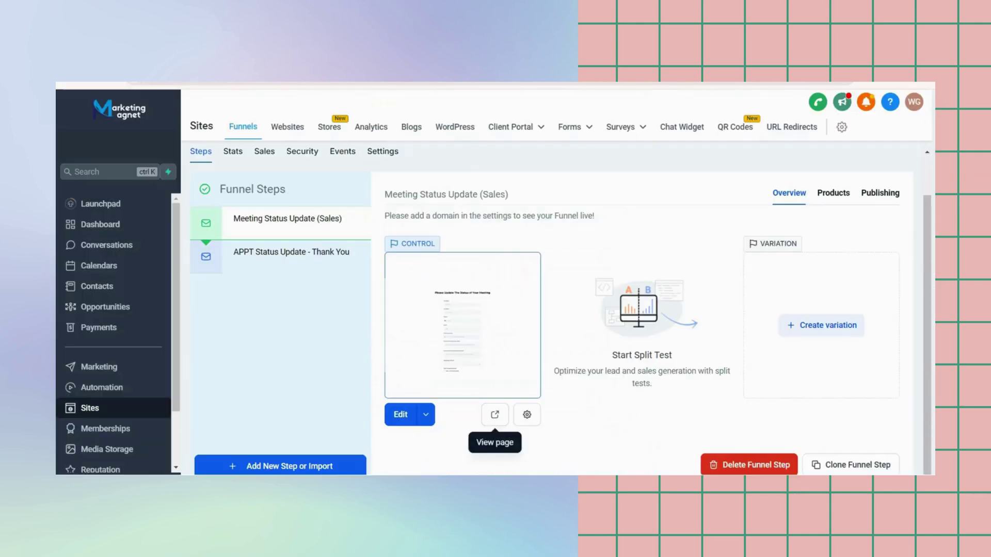
{"action": "left_click", "coordinate": [284, 256]}
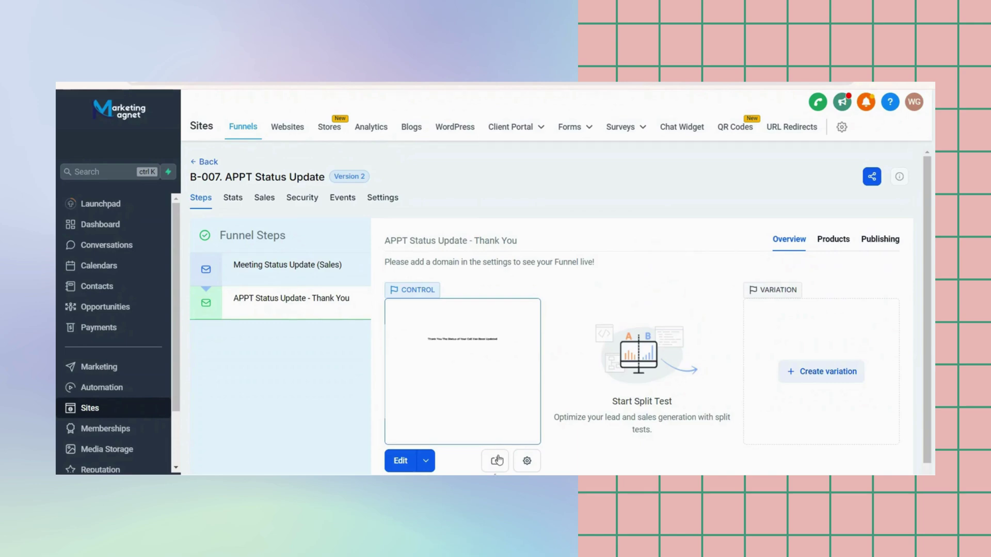
{"action": "left_click", "coordinate": [497, 460]}
Step: Look through the meeting status update form and the call status thank-you page
{"action": "scroll", "coordinate": [617, 308], "scroll_direction": "up", "scroll_amount": 2}
{"action": "scroll", "coordinate": [617, 308], "scroll_direction": "down", "scroll_amount": 10}
{"action": "scroll", "coordinate": [617, 308], "scroll_direction": "up", "scroll_amount": 15}
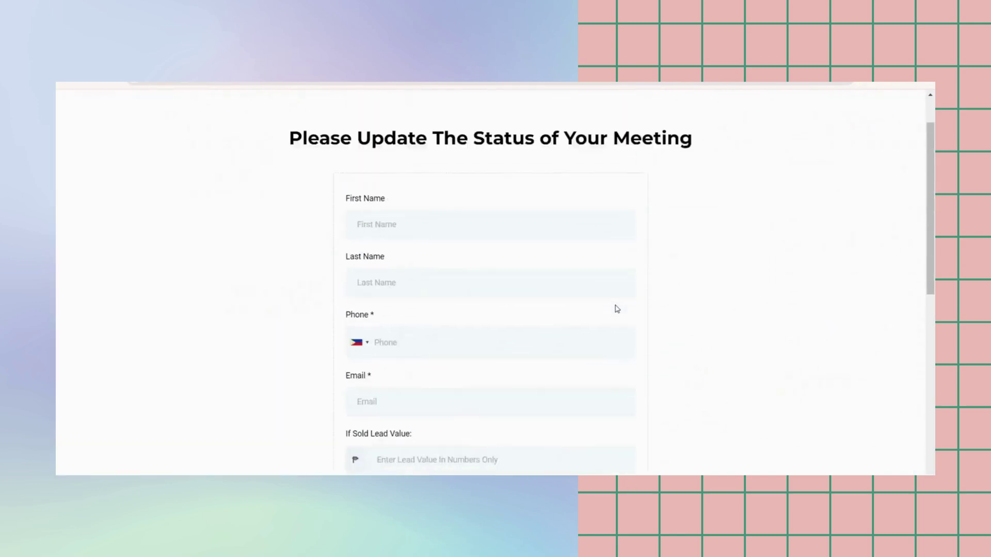
{"action": "key", "text": "ctrl+a"}
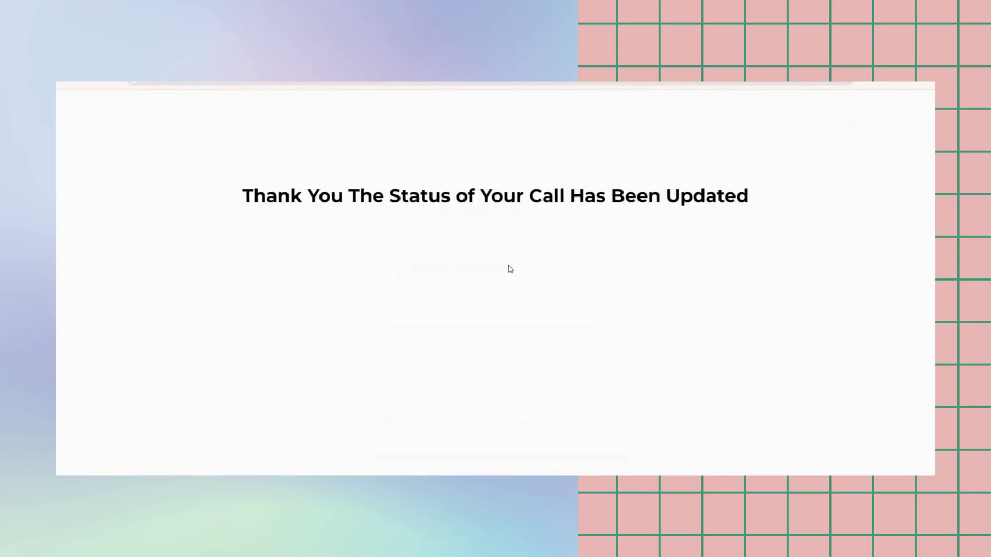
{"action": "key", "text": "ctrl+a"}
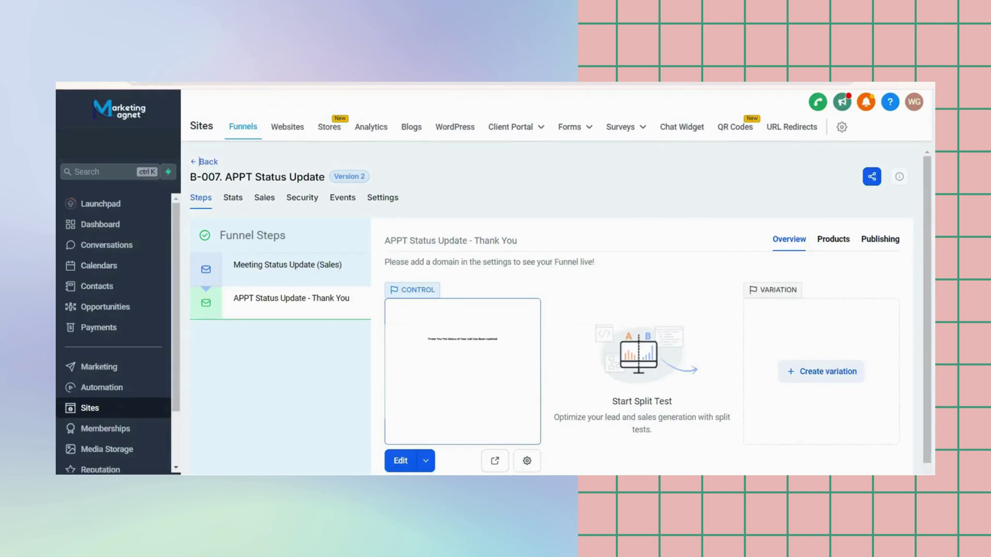
Step: Open the B-007. General Calendar Funnels funnel and review previews of its Schedule a Call and 15 Minute Call Calendar pages, including both thank-you pages
{"action": "key", "text": "alt+Left"}
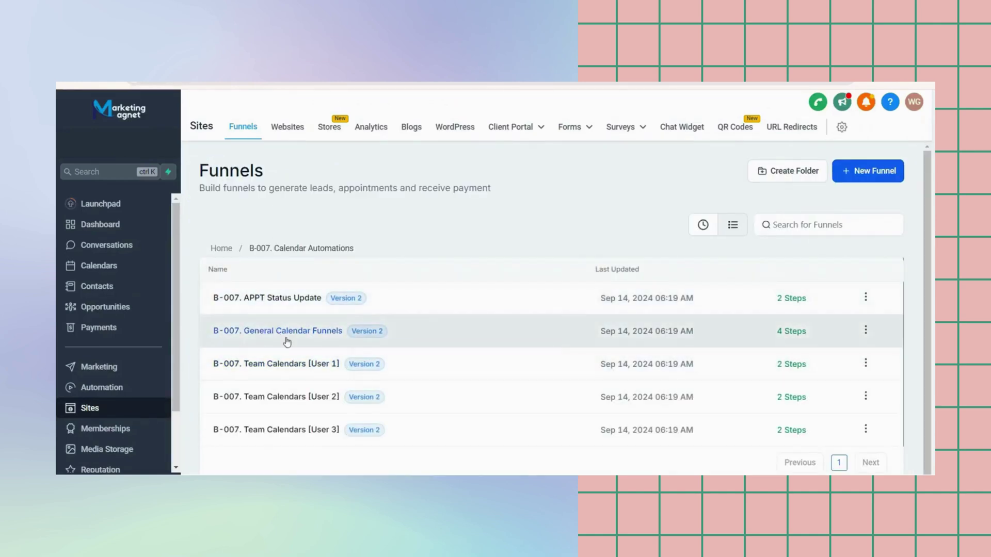
{"action": "left_click", "coordinate": [288, 333]}
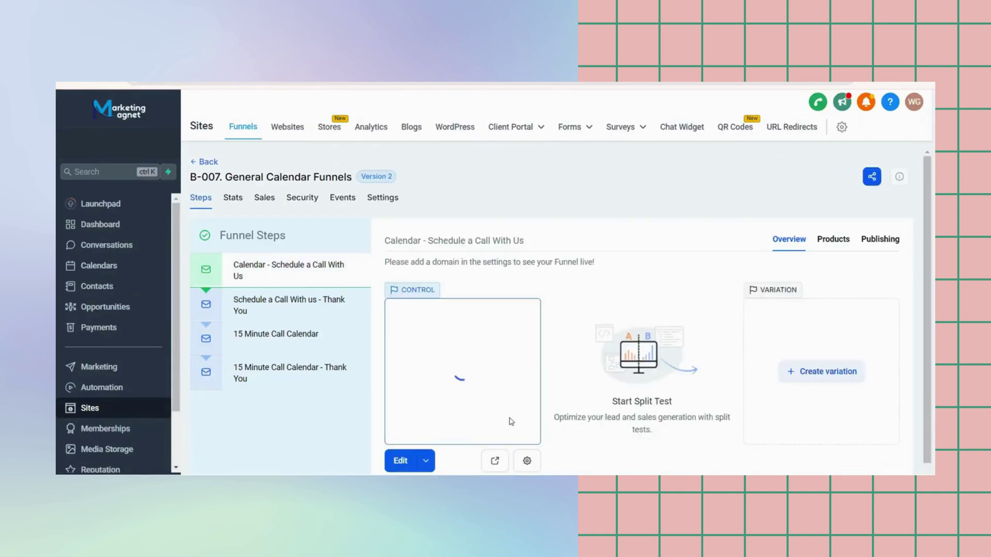
{"action": "left_click", "coordinate": [311, 302]}
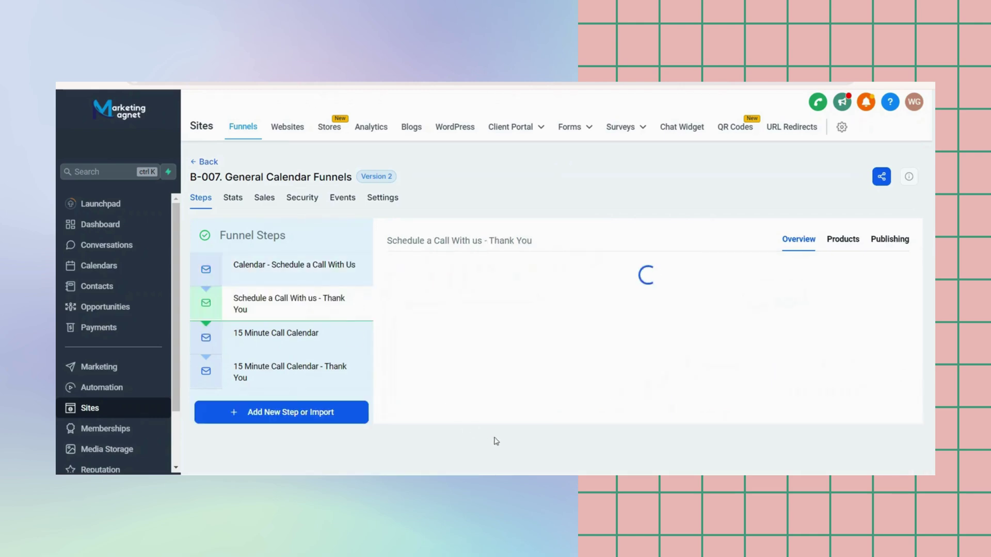
{"action": "left_click", "coordinate": [320, 345]}
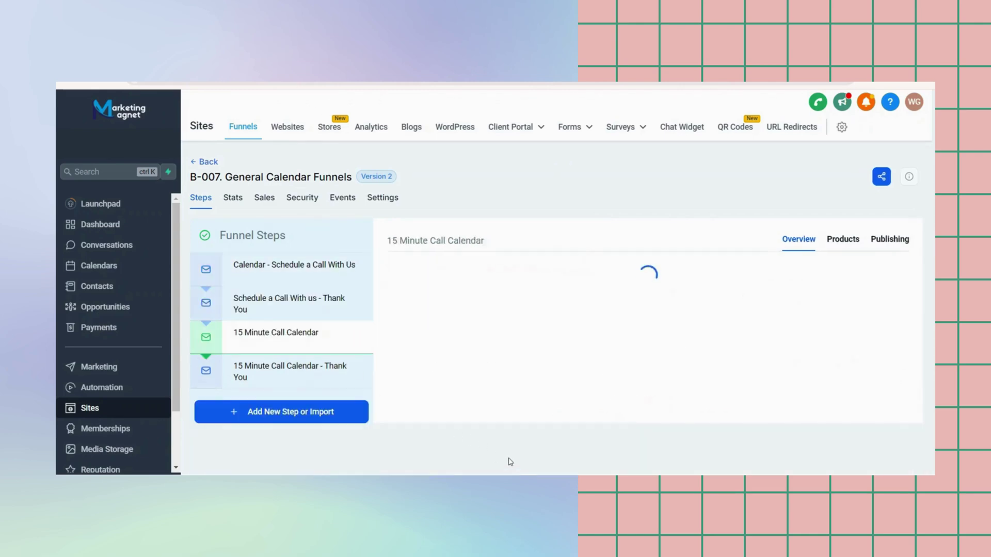
{"action": "left_click", "coordinate": [312, 380]}
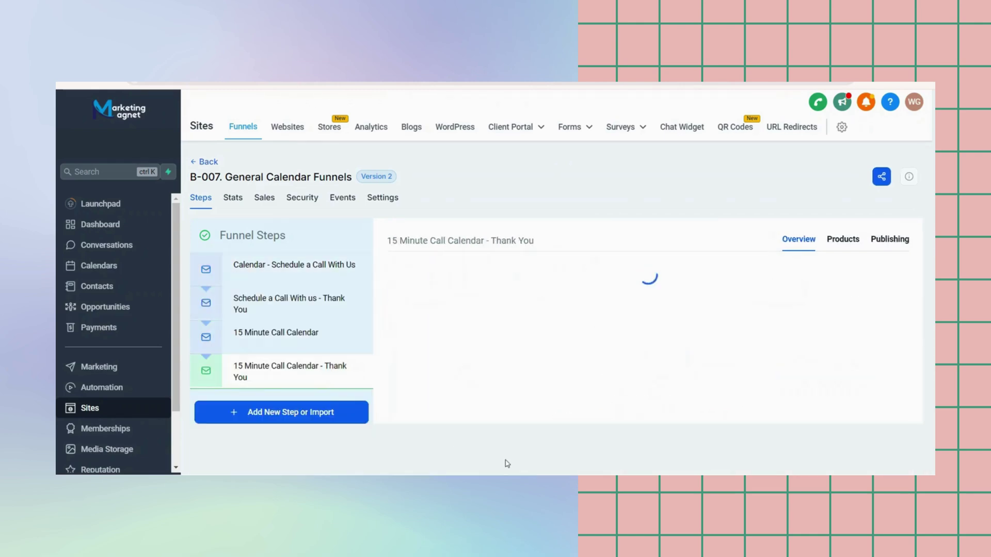
{"action": "left_click", "coordinate": [495, 438]}
{"action": "key", "text": "ctrl+a"}
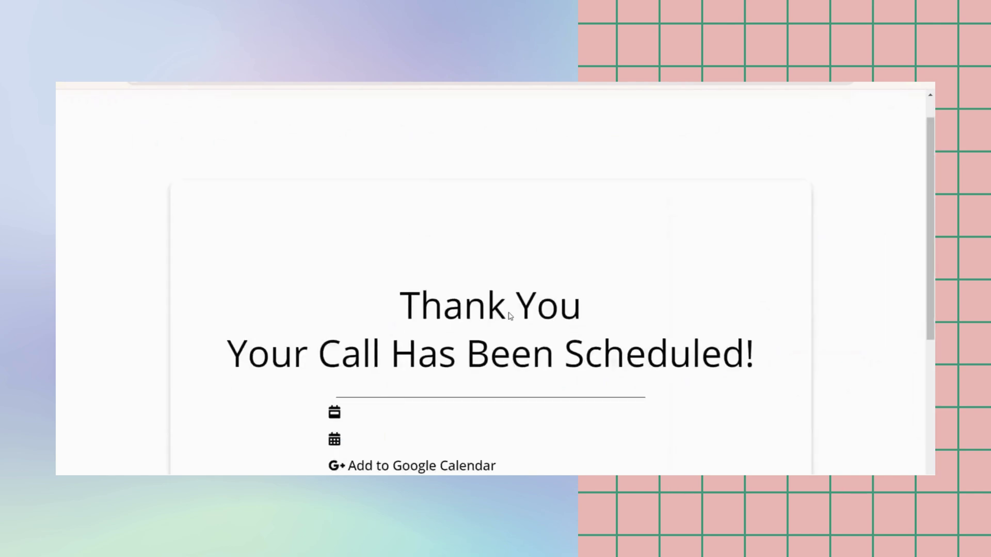
{"action": "key", "text": "ctrl+a"}
{"action": "scroll", "coordinate": [508, 316], "scroll_direction": "down", "scroll_amount": 3}
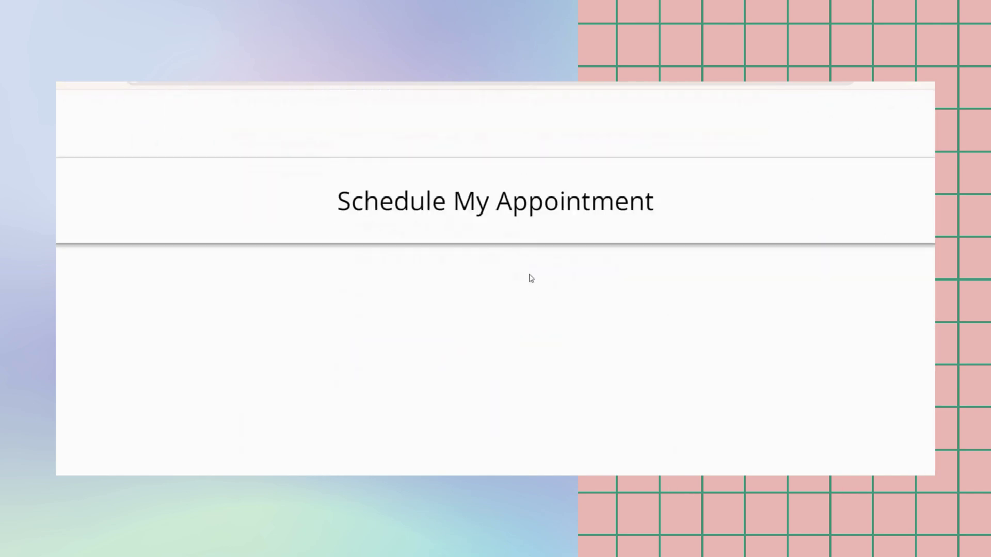
{"action": "key", "text": "ctrl+a"}
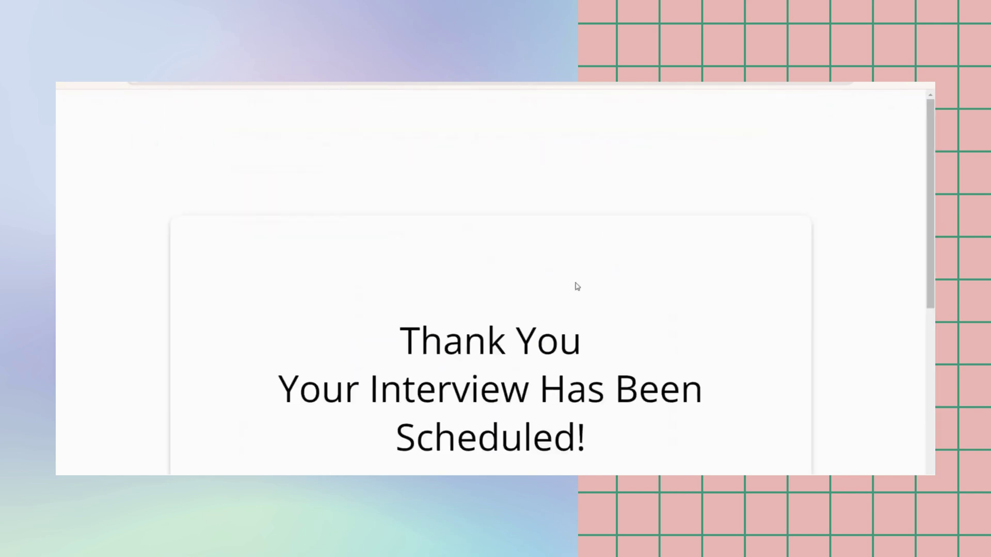
{"action": "key", "text": "ctrl+a"}
{"action": "scroll", "coordinate": [429, 135], "scroll_direction": "down", "scroll_amount": 5}
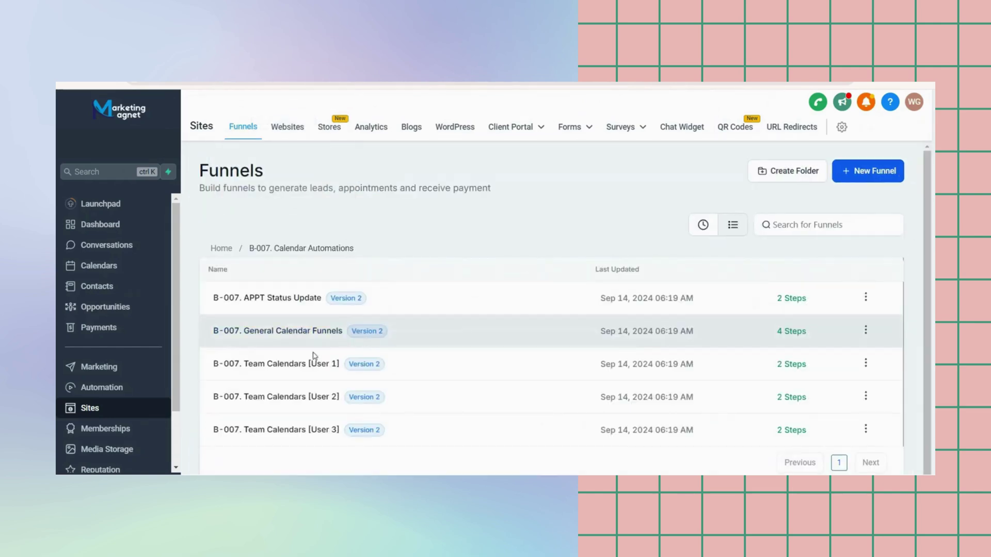
Step: Open the B-007. Team Calendars [User 1] and [User 2] funnels in turn and review their Schedule a Call and Thank You steps
{"action": "left_click", "coordinate": [311, 365]}
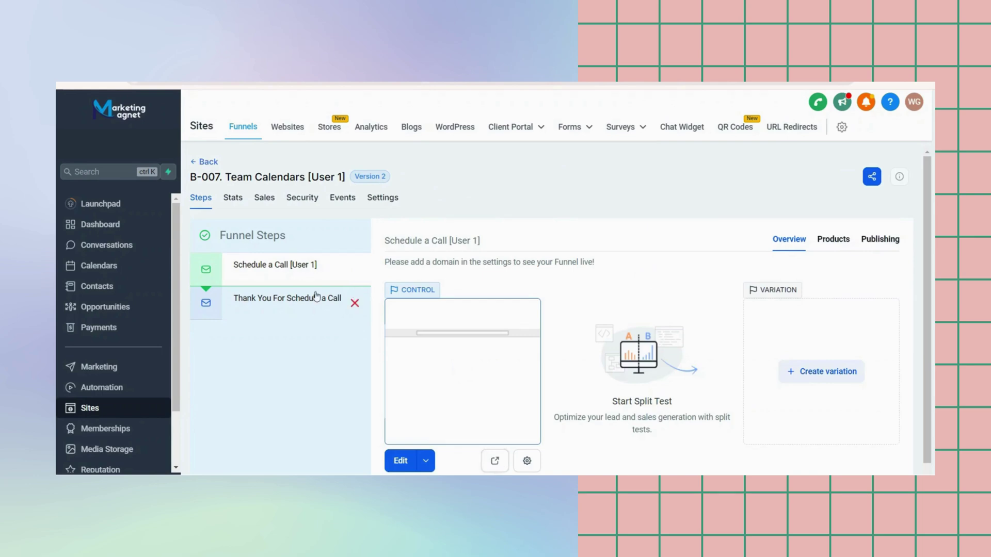
{"action": "left_click", "coordinate": [316, 297]}
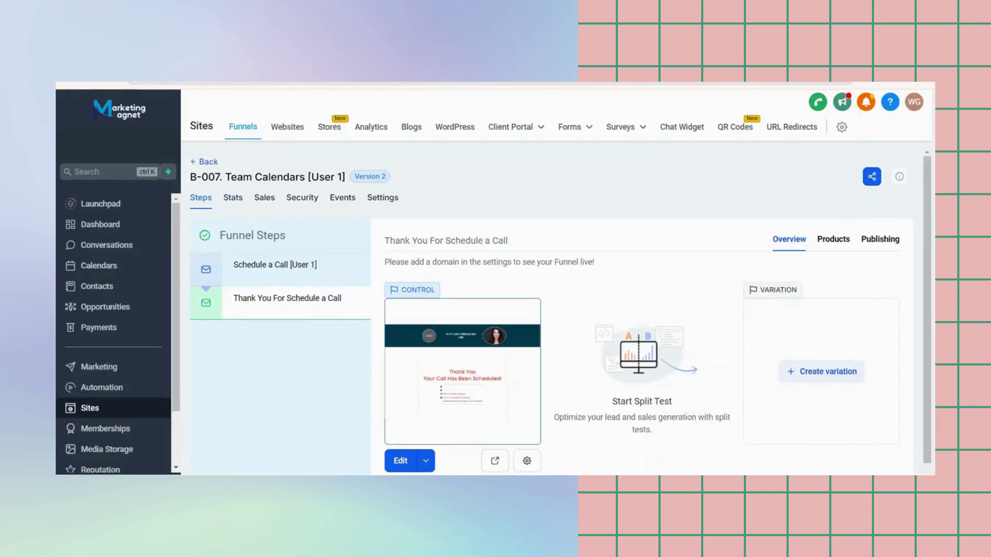
{"action": "key", "text": "alt+Left"}
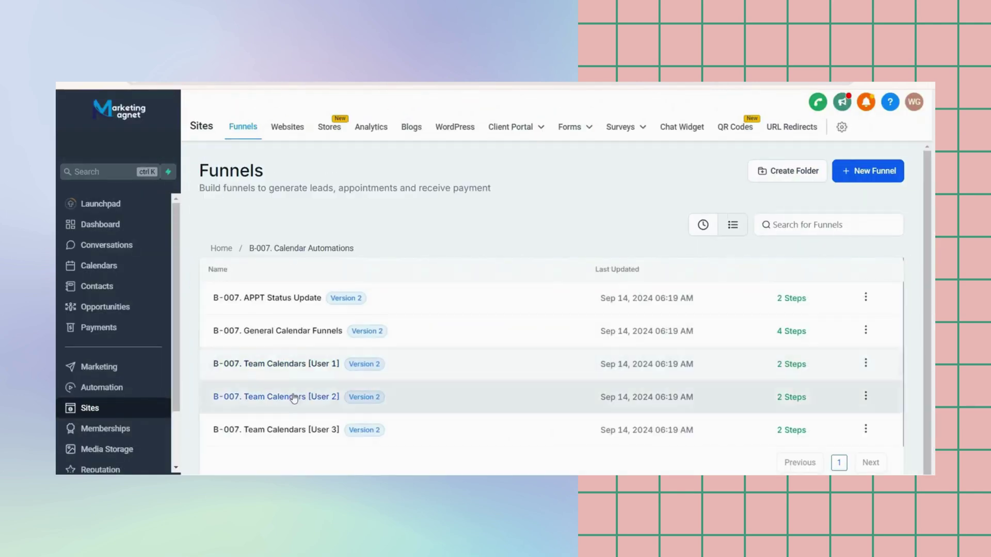
{"action": "left_click", "coordinate": [295, 401]}
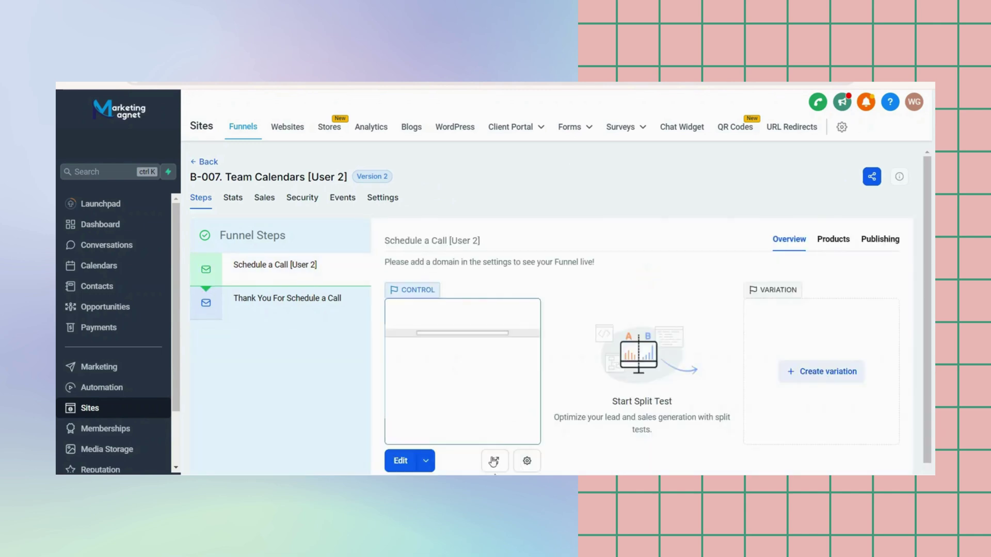
{"action": "left_click", "coordinate": [479, 315]}
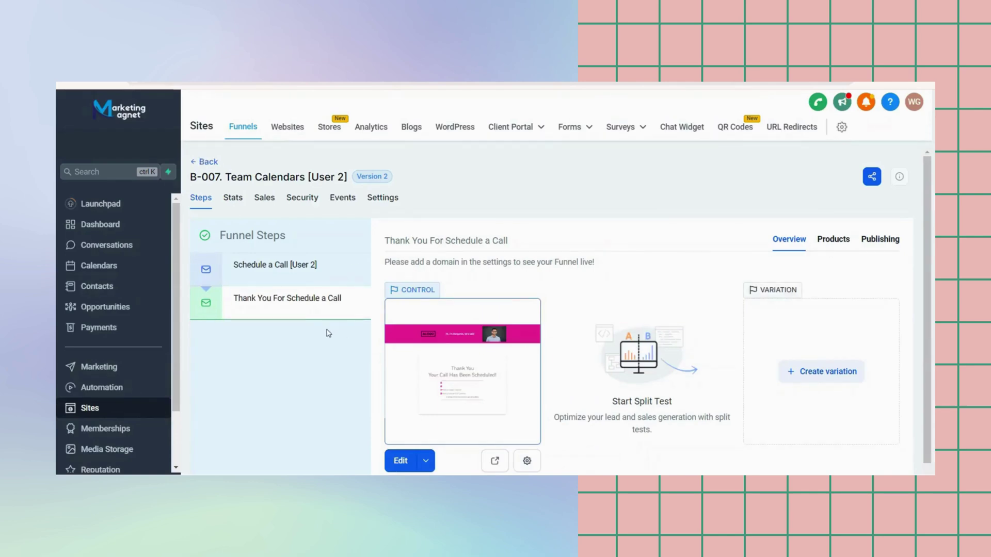
Step: Open the B-007. Team Calendars [User 3] funnel and review previews of its Schedule a Call and Thank You pages
{"action": "left_click", "coordinate": [296, 431]}
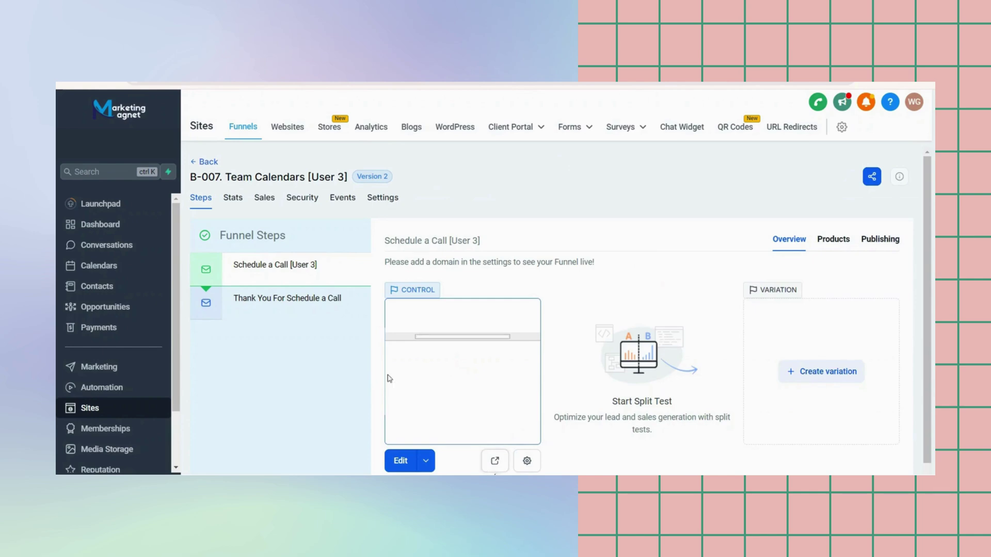
{"action": "left_click", "coordinate": [287, 298]}
{"action": "left_click", "coordinate": [494, 460]}
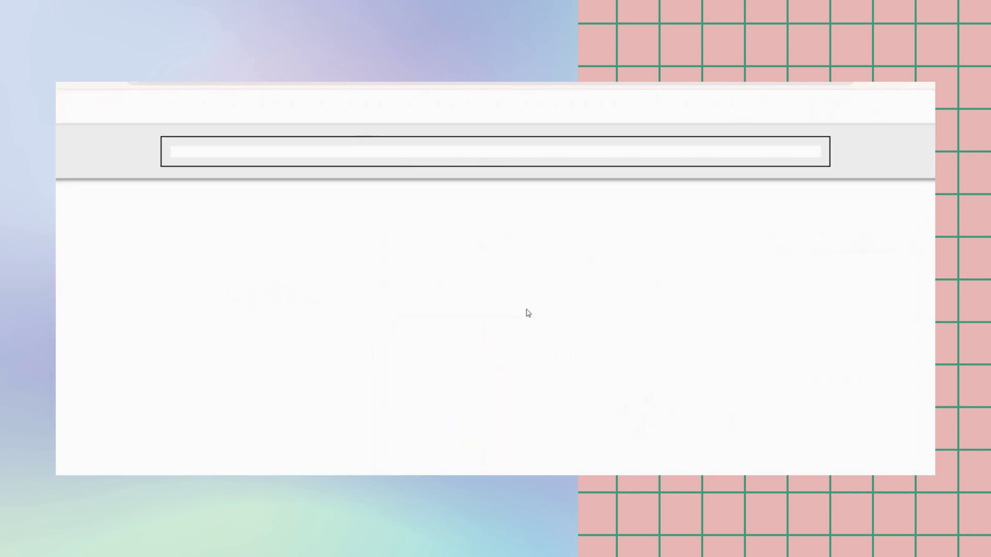
{"action": "key", "text": "ctrl+a"}
{"action": "scroll", "coordinate": [485, 284], "scroll_direction": "down", "scroll_amount": 5}
{"action": "key", "text": "ctrl+a"}
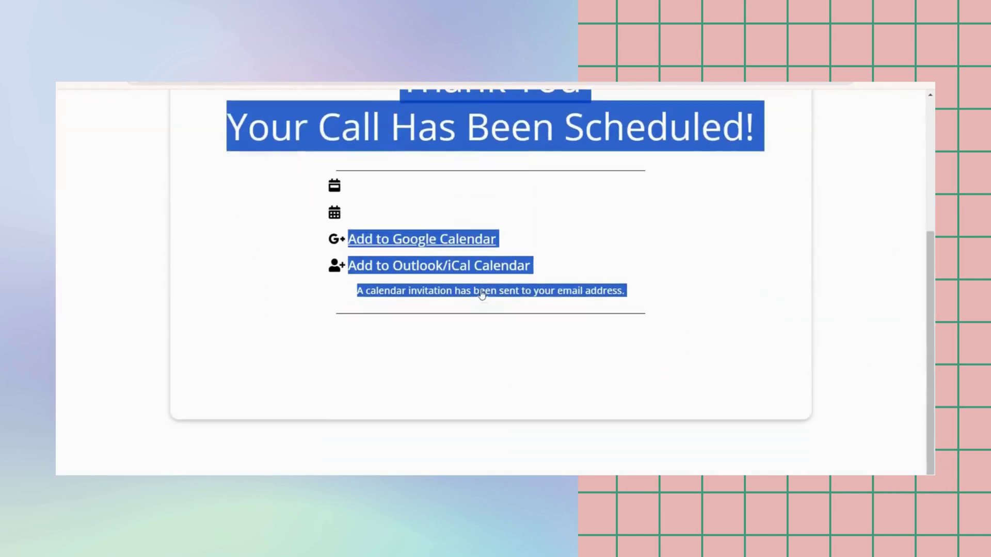
Step: Return to the home funnel list and open the B-009. Negative Experience Review Request Funnel
{"action": "key", "text": "ctrl+w"}
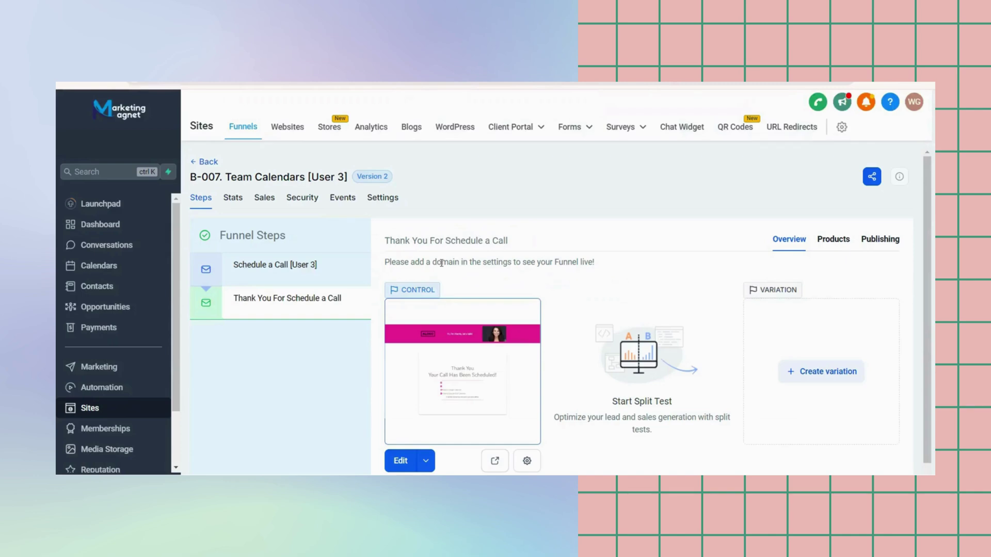
{"action": "left_click", "coordinate": [207, 162]}
{"action": "left_click", "coordinate": [221, 248]}
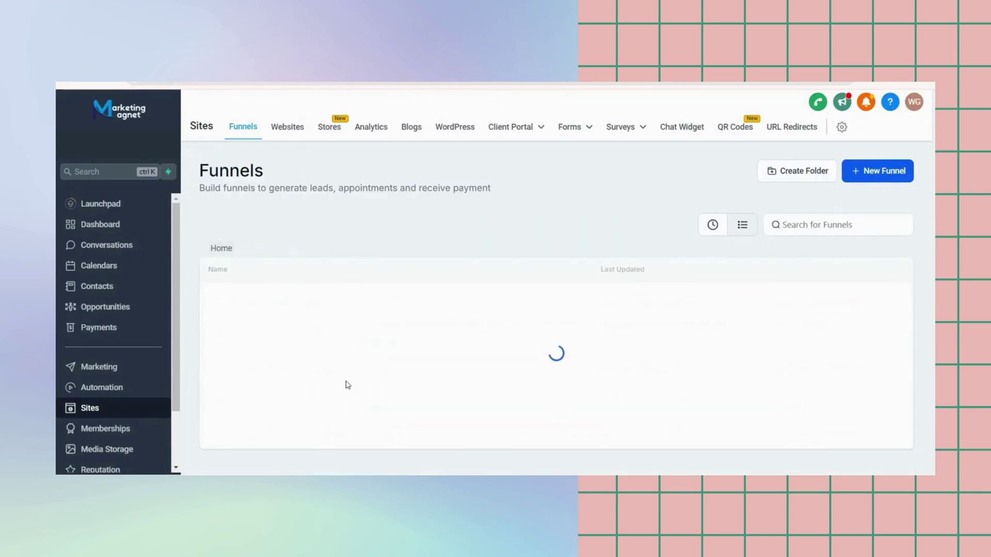
{"action": "scroll", "coordinate": [367, 395], "scroll_direction": "down", "scroll_amount": 3}
{"action": "left_click", "coordinate": [305, 317]}
{"action": "left_click", "coordinate": [305, 309]}
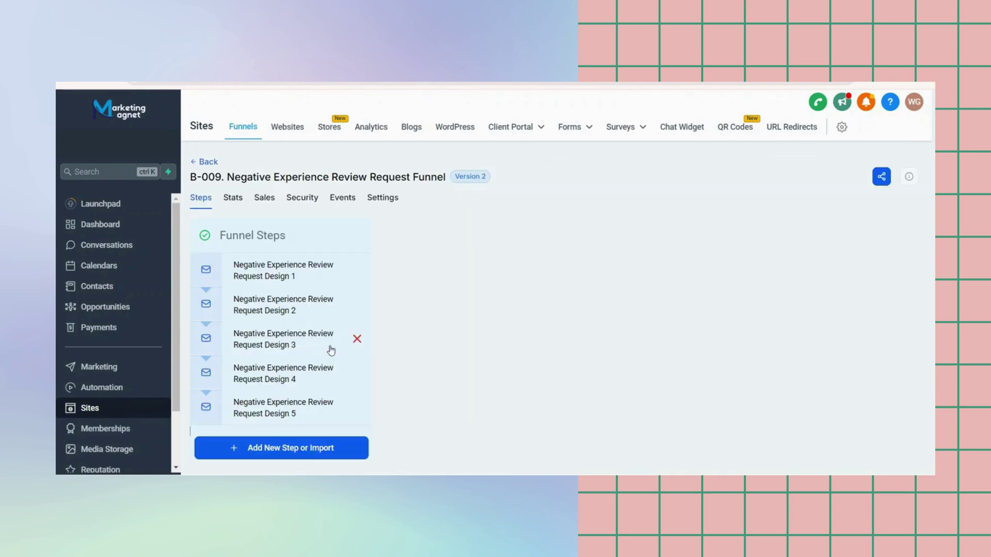
Step: Go through Negative Experience Review Request Designs 2 to 5 and review the preview page down to its review links and testimonials
{"action": "left_click", "coordinate": [321, 308]}
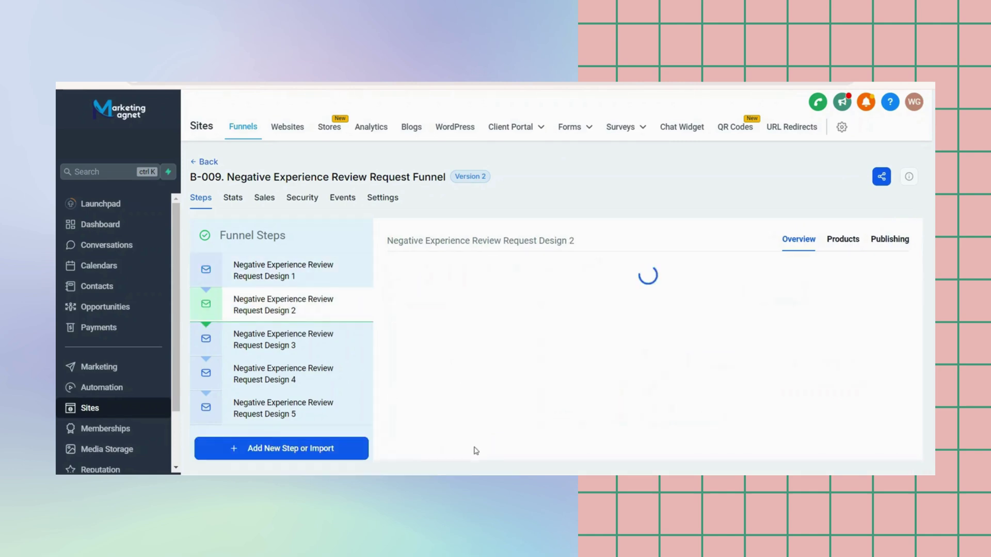
{"action": "left_click", "coordinate": [294, 344]}
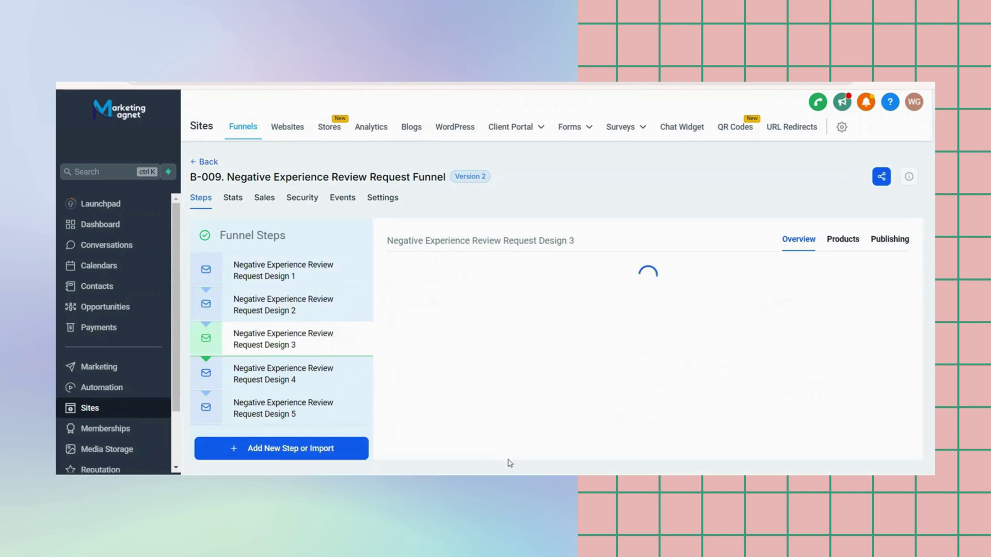
{"action": "left_click", "coordinate": [329, 384]}
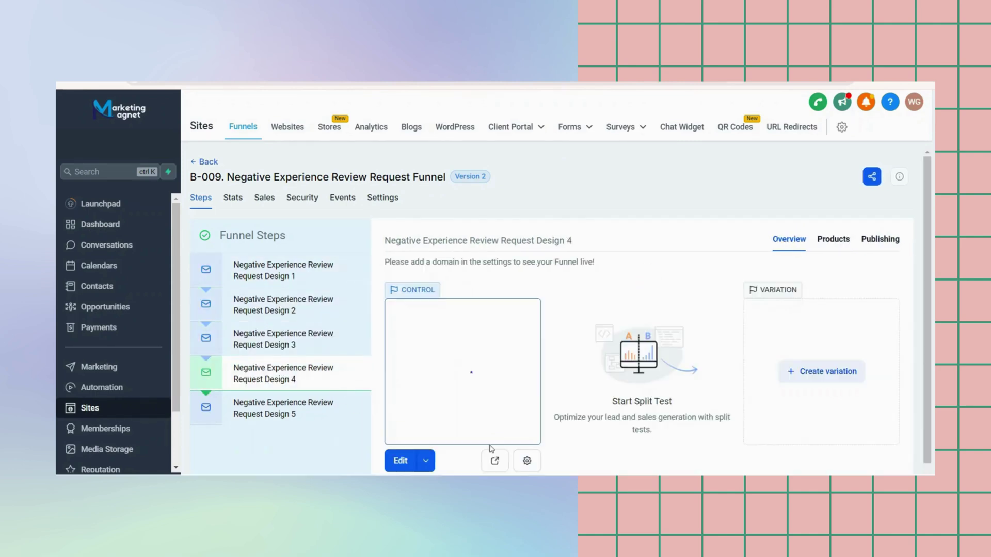
{"action": "left_click", "coordinate": [328, 419]}
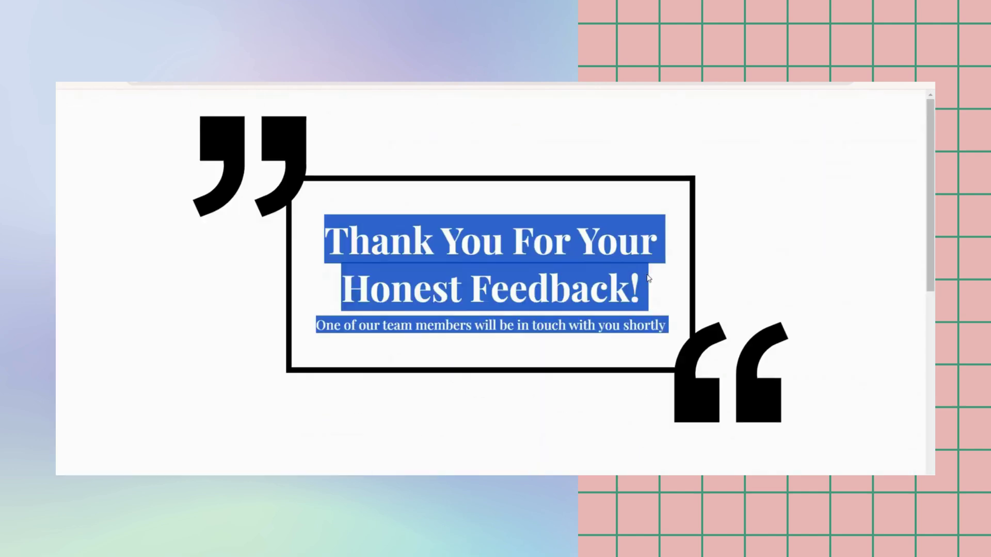
{"action": "scroll", "coordinate": [647, 276], "scroll_direction": "down", "scroll_amount": 8}
{"action": "scroll", "coordinate": [646, 275], "scroll_direction": "down", "scroll_amount": 1}
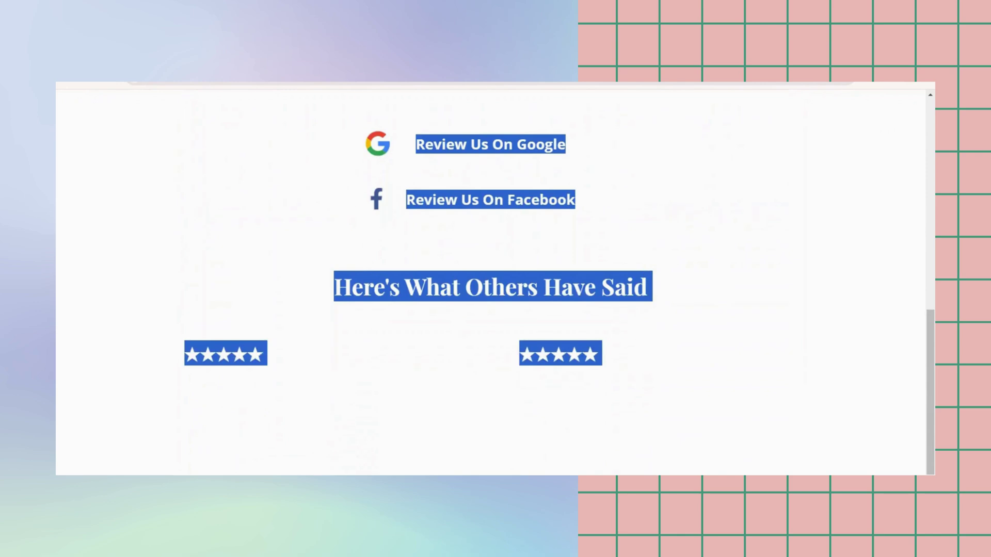
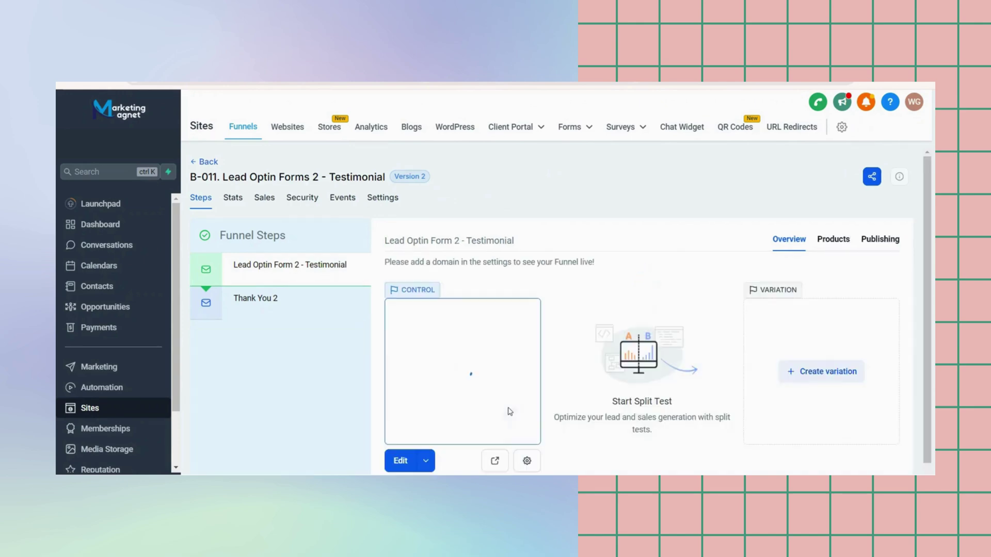
Step: Review the Thank You 2 page preview of the B-011. Lead Optin Forms 2 - Testimonial funnel
{"action": "left_click", "coordinate": [327, 315]}
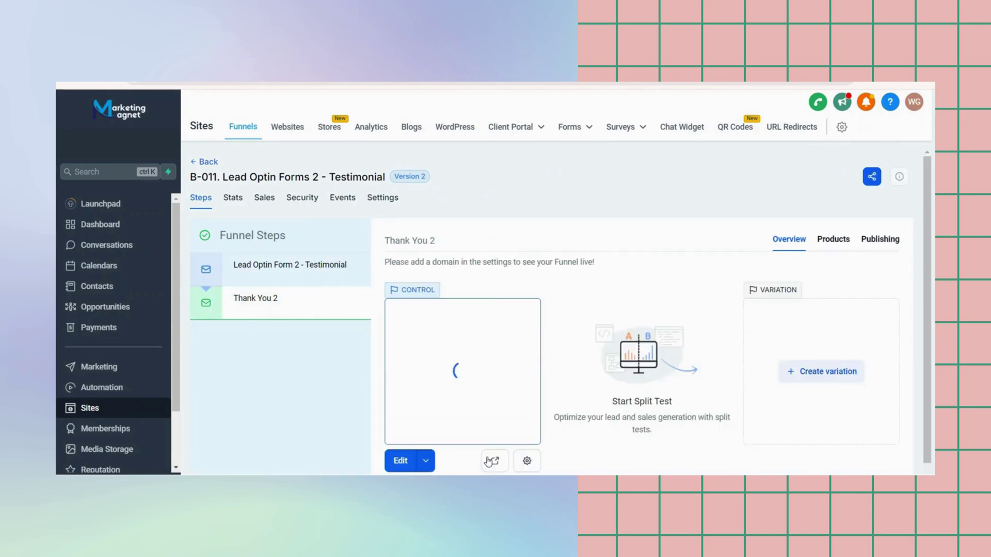
{"action": "left_click", "coordinate": [490, 460]}
{"action": "scroll", "coordinate": [587, 302], "scroll_direction": "down", "scroll_amount": 3}
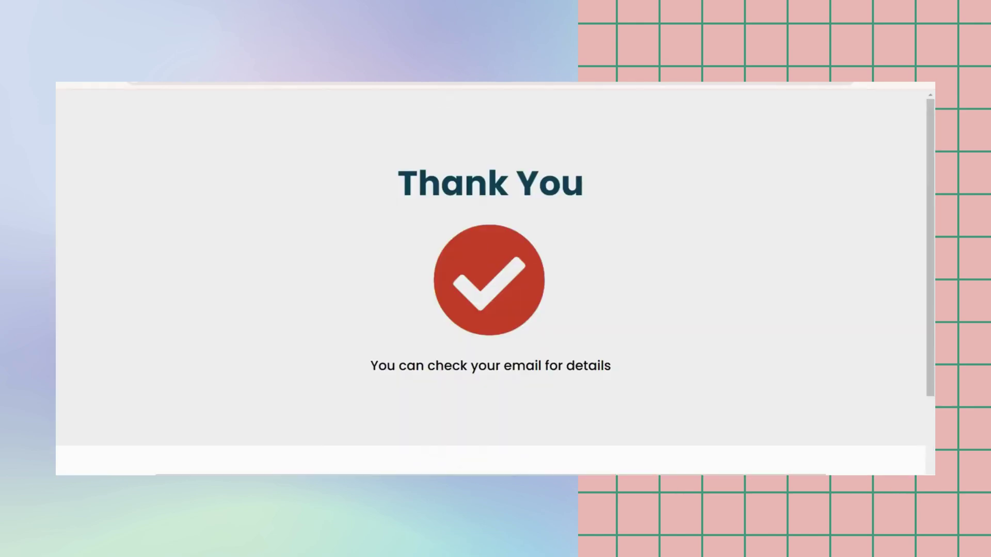
{"action": "scroll", "coordinate": [508, 207], "scroll_direction": "down", "scroll_amount": 3}
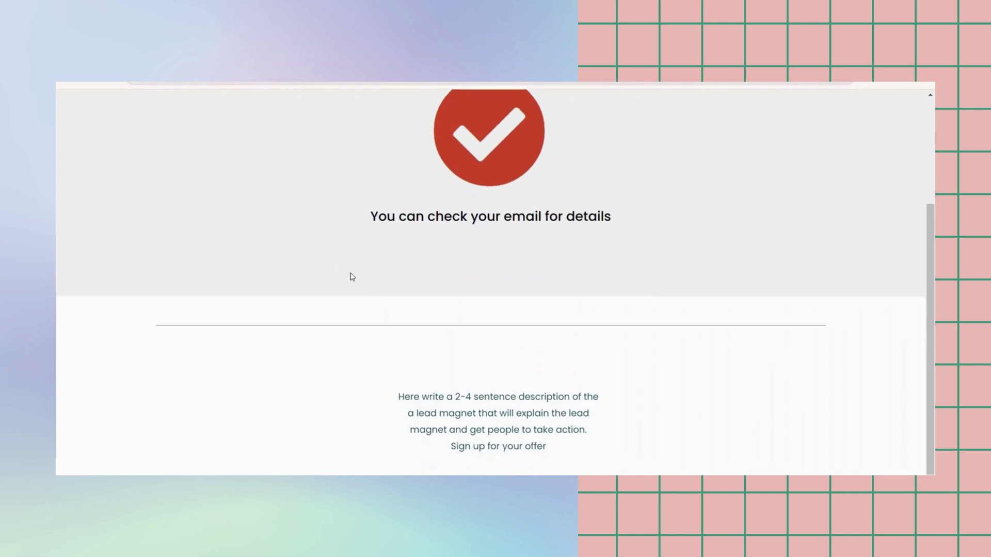
{"action": "scroll", "coordinate": [349, 277], "scroll_direction": "up", "scroll_amount": 3}
{"action": "key", "text": "ctrl+a"}
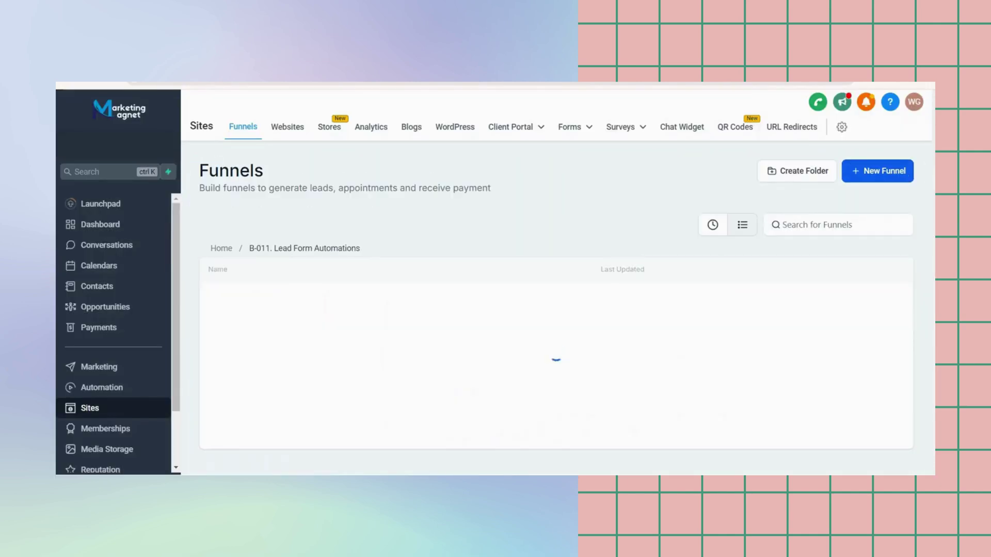
Step: Open the B-011. Lead Optin Forms 3 - Popup - long funnel and review previews of its landing page and Thank You 3 page
{"action": "left_click", "coordinate": [320, 362]}
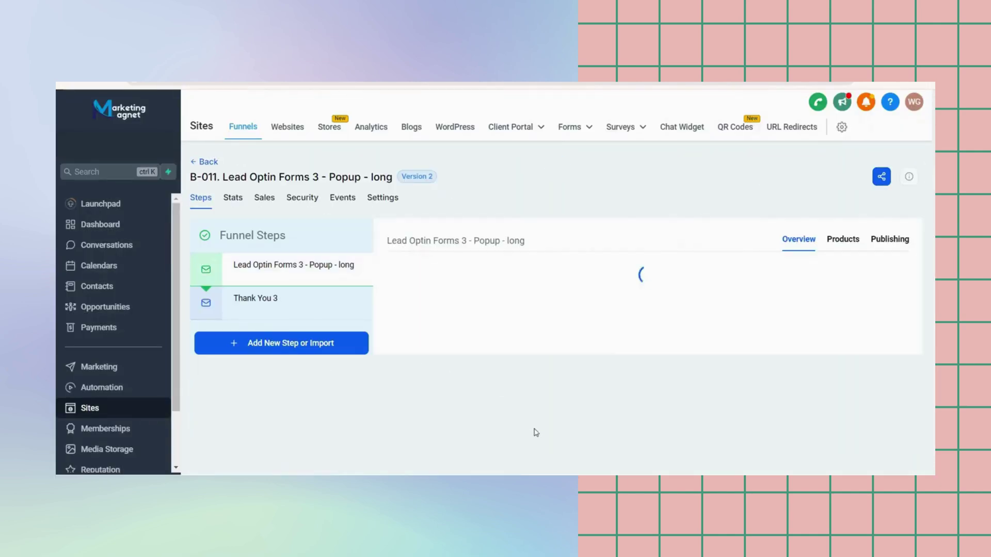
{"action": "scroll", "coordinate": [496, 424], "scroll_direction": "down", "scroll_amount": 1}
{"action": "left_click", "coordinate": [266, 254]}
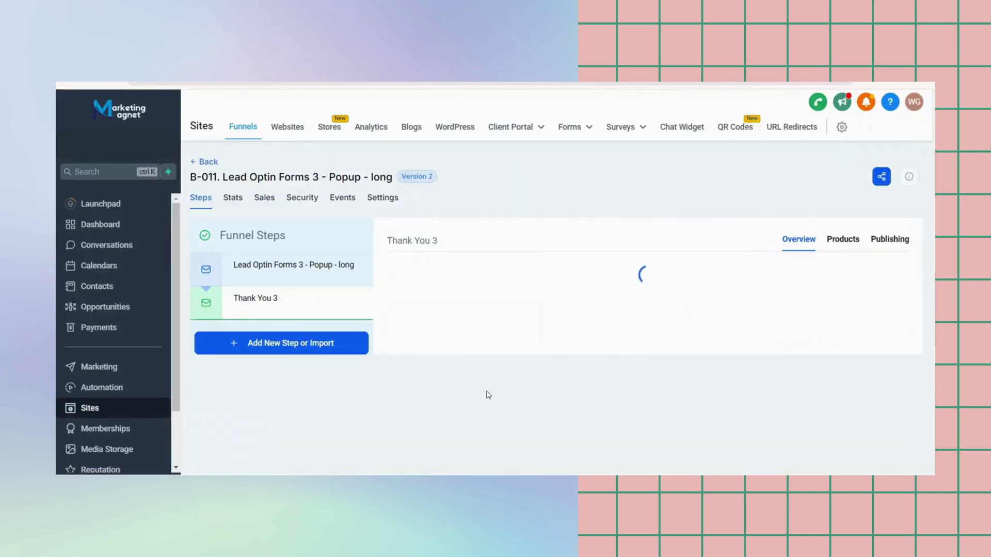
{"action": "left_click", "coordinate": [496, 316]}
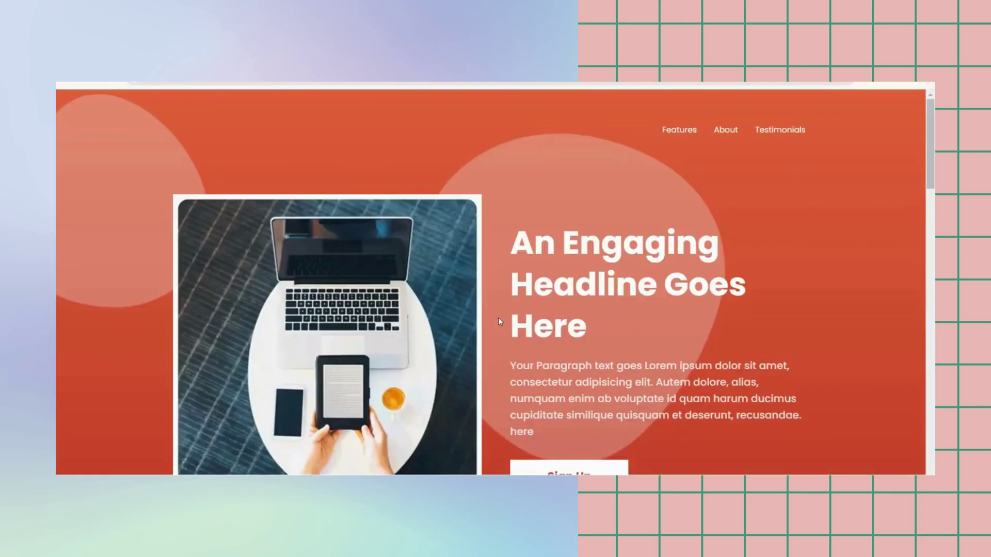
{"action": "scroll", "coordinate": [498, 319], "scroll_direction": "down", "scroll_amount": 15}
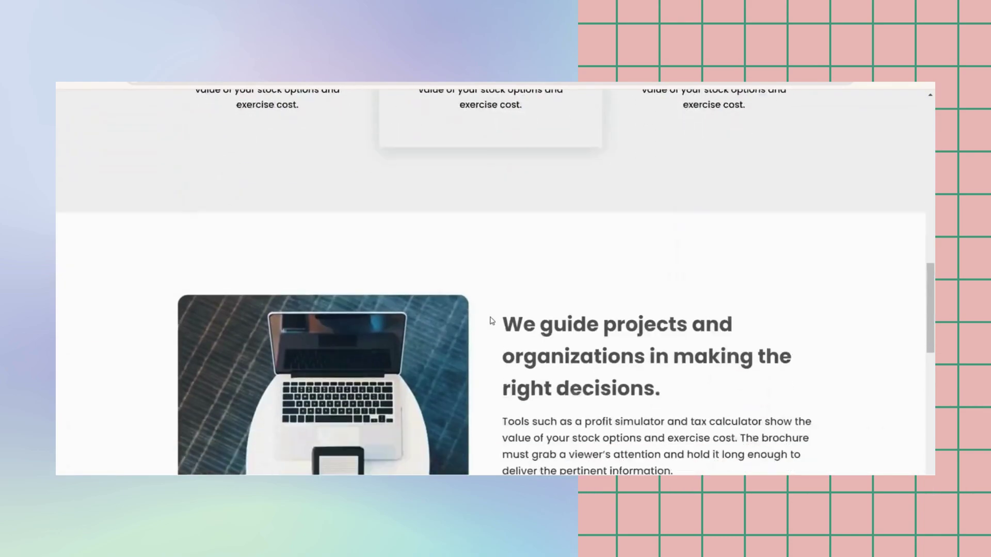
{"action": "scroll", "coordinate": [490, 320], "scroll_direction": "down", "scroll_amount": 6}
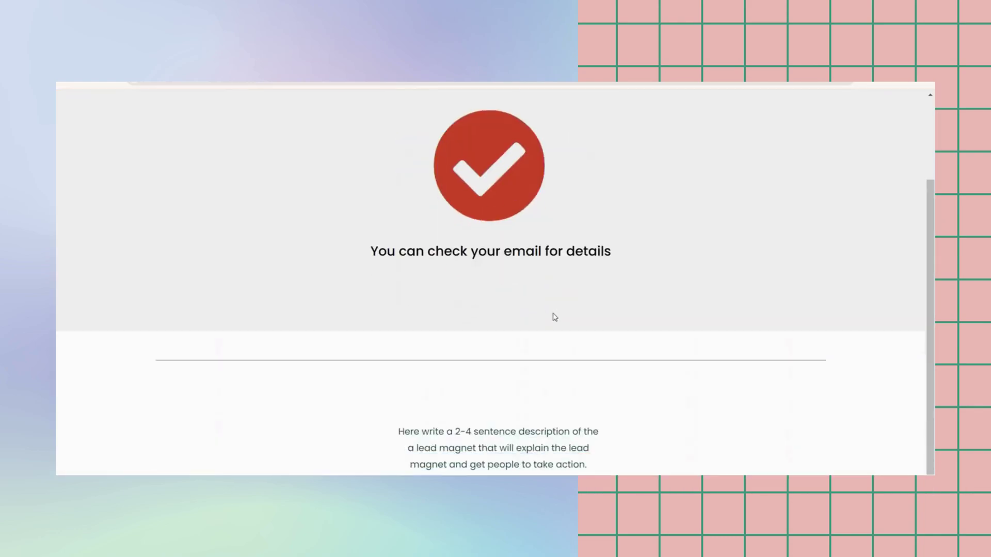
{"action": "scroll", "coordinate": [554, 317], "scroll_direction": "down", "scroll_amount": 1}
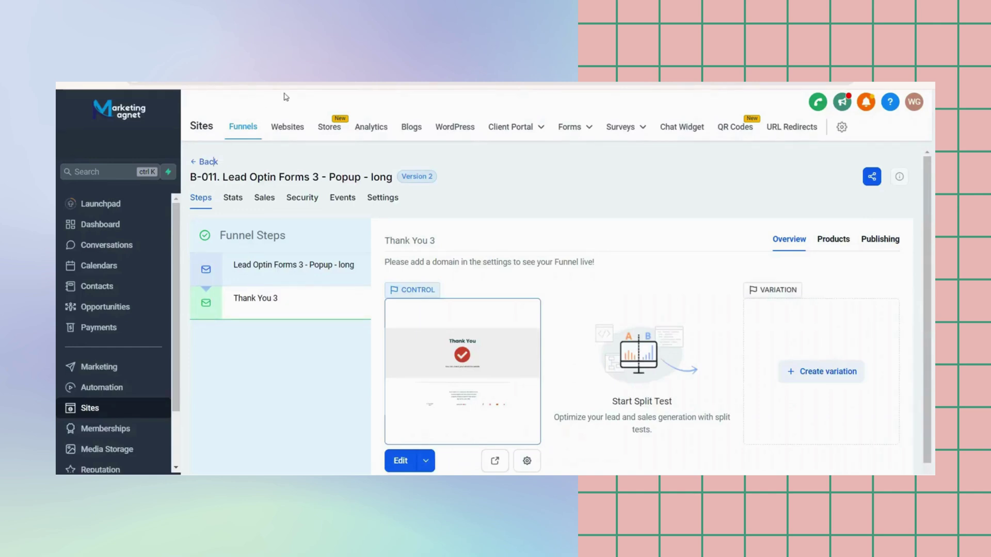
Step: Open the B-011. Lead Optin Forms 4 - Simple funnel and review previews of its opt-in page and Thank You 4 page
{"action": "left_click", "coordinate": [214, 161]}
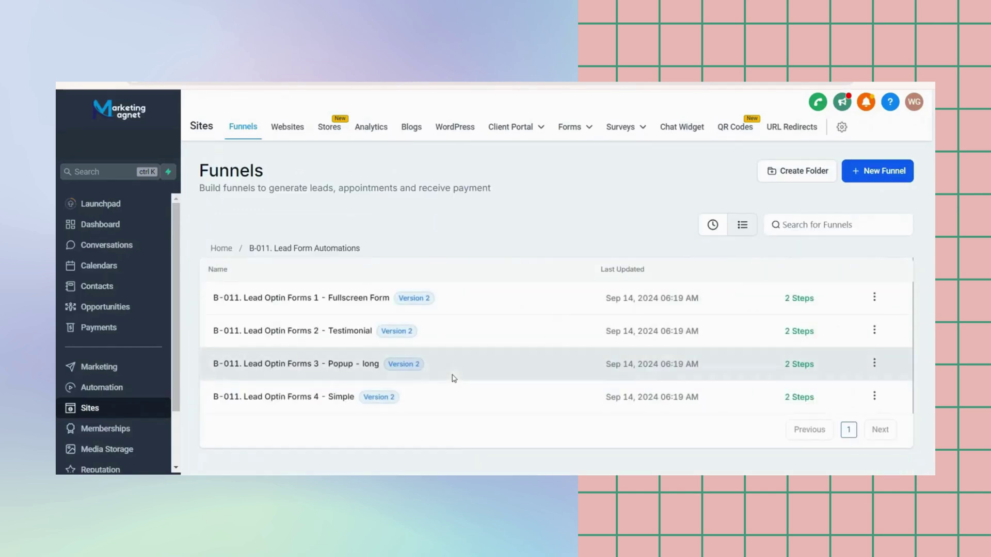
{"action": "left_click", "coordinate": [325, 401]}
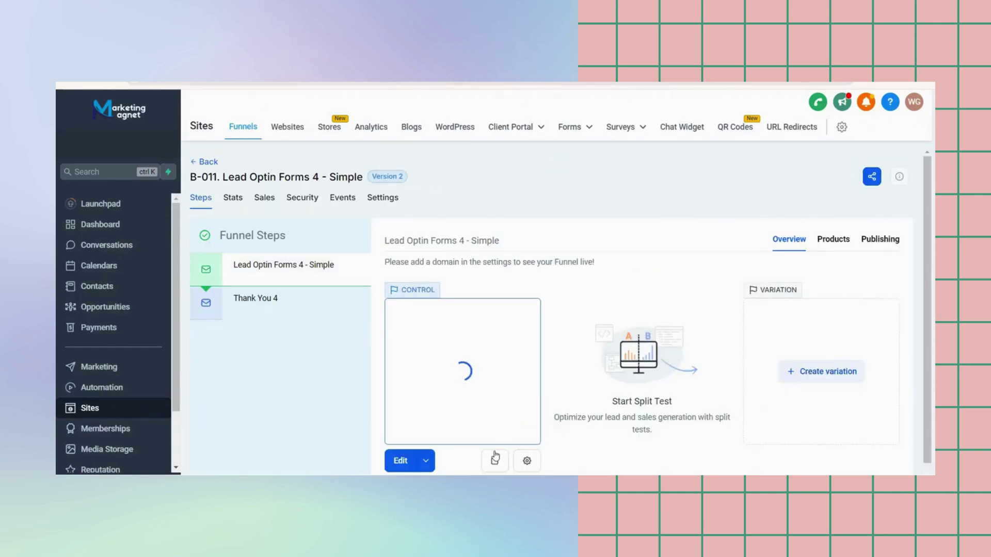
{"action": "left_click", "coordinate": [317, 310]}
{"action": "left_click", "coordinate": [494, 460]}
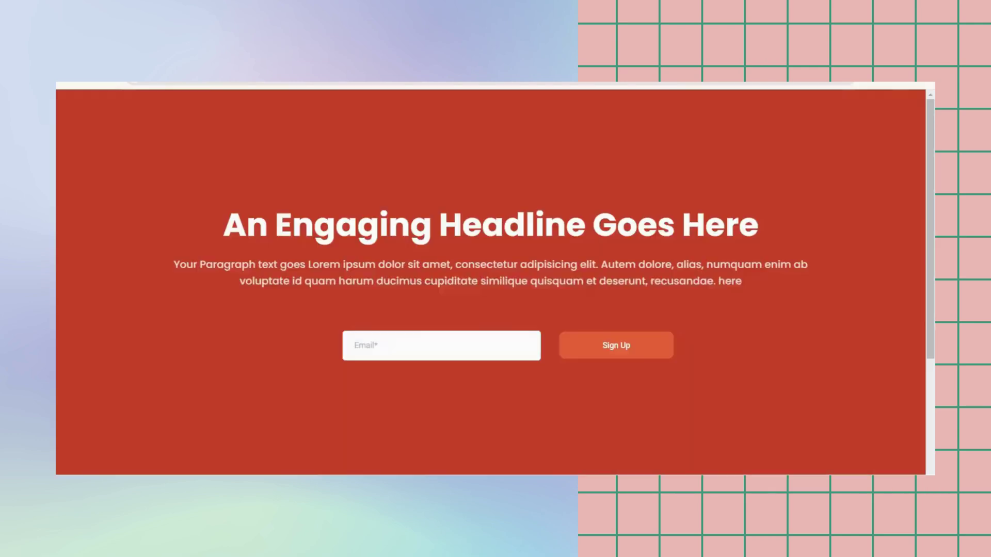
{"action": "scroll", "coordinate": [575, 313], "scroll_direction": "down", "scroll_amount": 3}
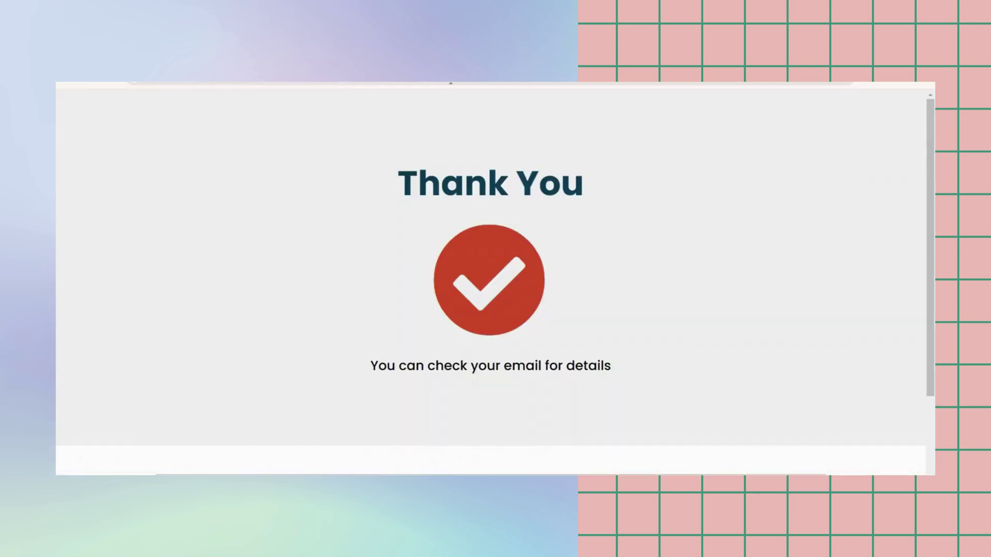
{"action": "scroll", "coordinate": [551, 270], "scroll_direction": "down", "scroll_amount": 3}
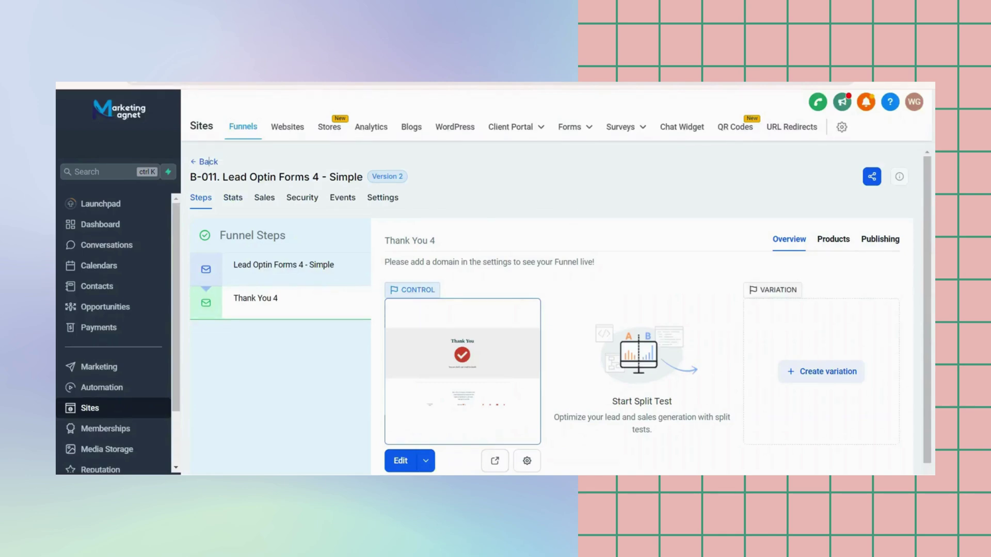
Step: Return to the home funnel list and open the B-015. Email Subscription Management Pages funnel
{"action": "left_click", "coordinate": [208, 162]}
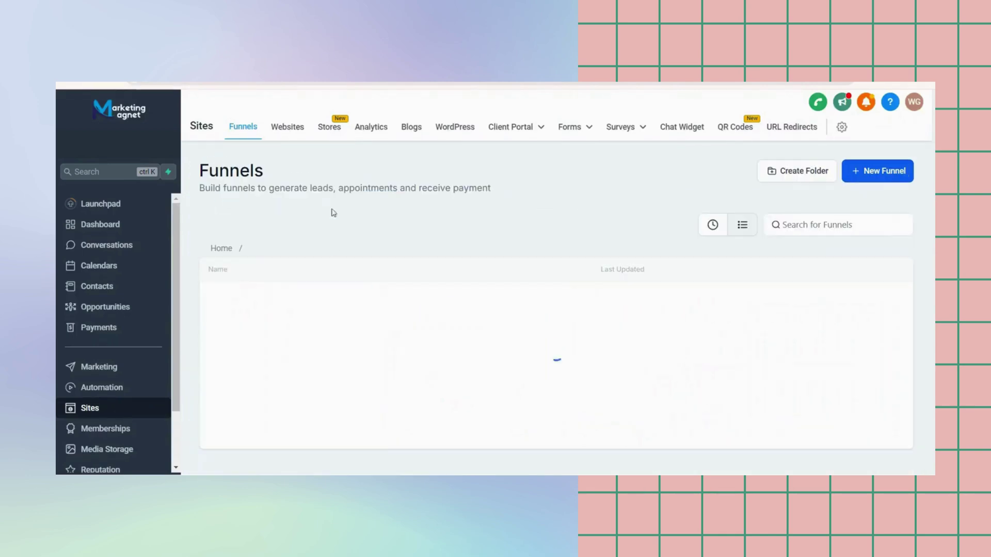
{"action": "left_click", "coordinate": [212, 248]}
{"action": "scroll", "coordinate": [399, 361], "scroll_direction": "down", "scroll_amount": 3}
{"action": "left_click", "coordinate": [322, 363]}
{"action": "left_click", "coordinate": [323, 302]}
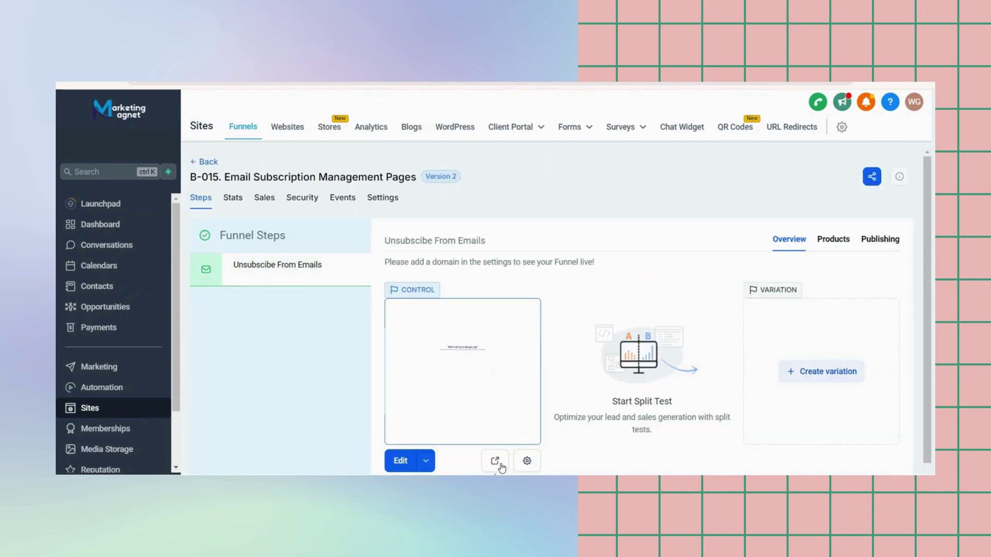
Step: Review the preview of the Unsubscibe From Emails page and return to the funnel's steps
{"action": "left_click", "coordinate": [442, 315]}
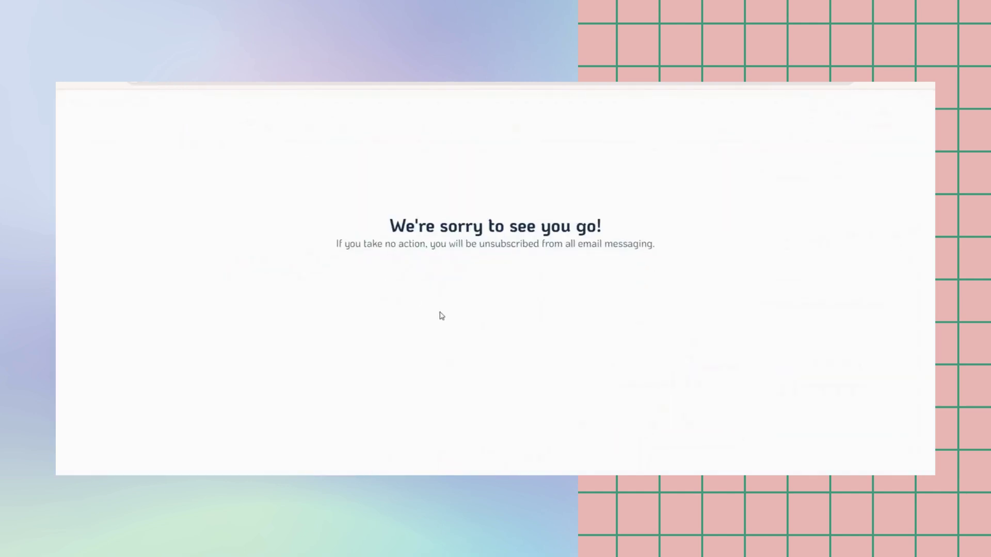
{"action": "key", "text": "ctrl+a"}
{"action": "left_click", "coordinate": [597, 329]}
{"action": "key", "text": "alt+Left"}
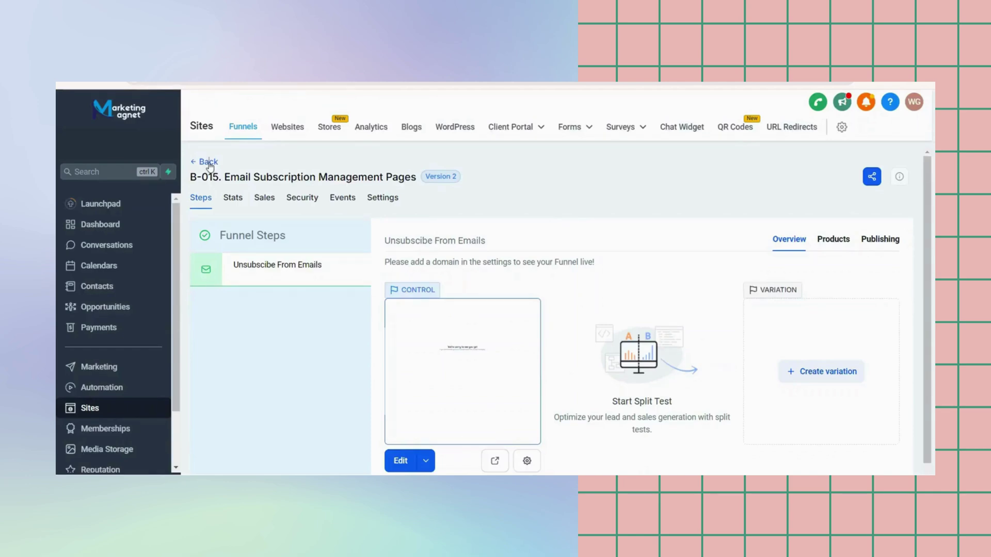
Step: Go back to the home funnel list and open the B-017. Linktree Pages funnel from its folder
{"action": "key", "text": "alt+Left"}
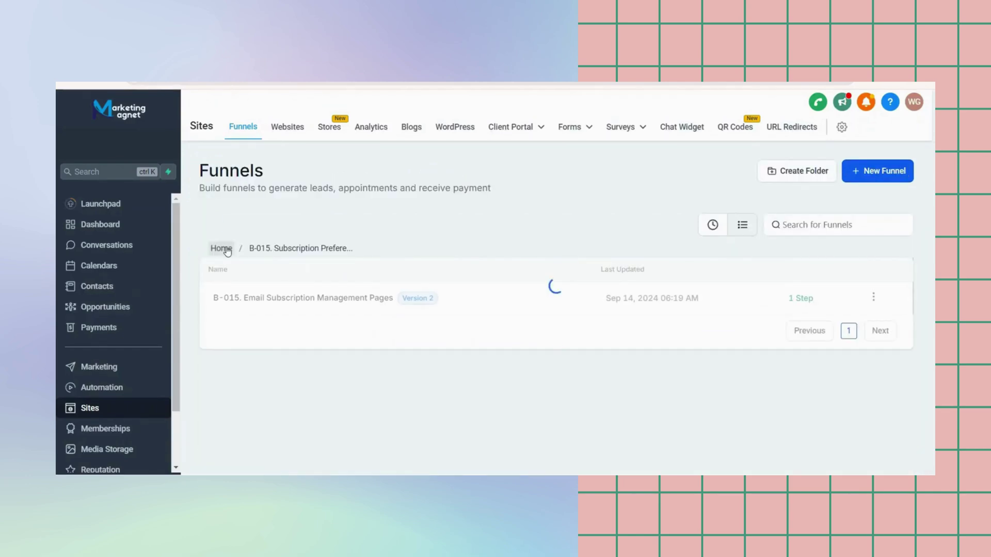
{"action": "left_click", "coordinate": [222, 249]}
{"action": "left_click", "coordinate": [298, 397]}
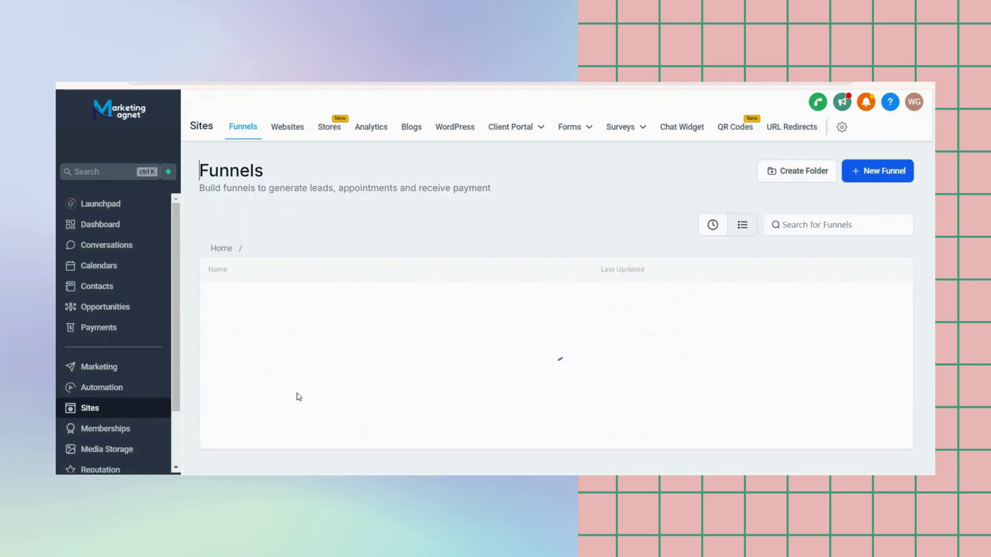
{"action": "left_click", "coordinate": [286, 295]}
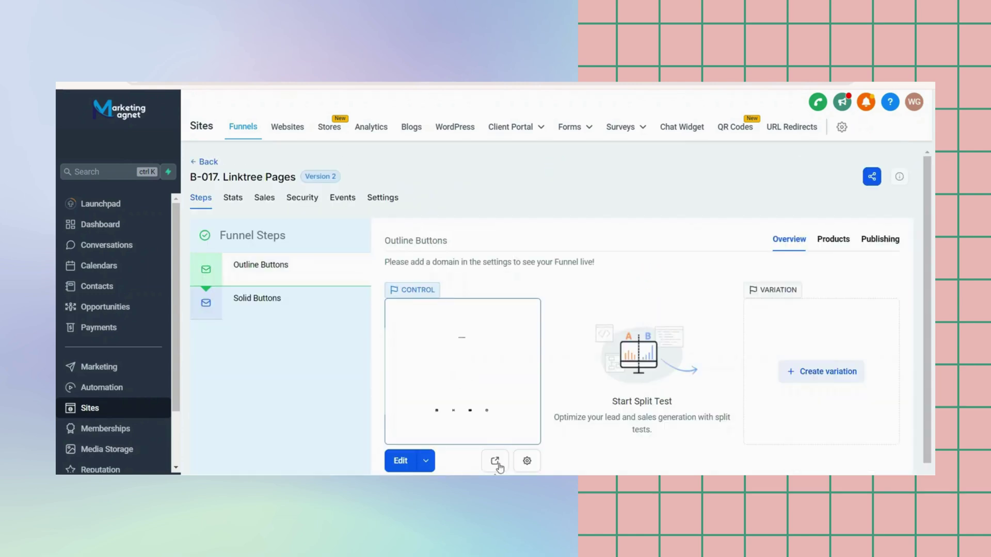
Step: Review previews of the Outline Buttons and Solid Buttons pages, dismissing the pop-up contact form, and return to the B-017. LinkTree Pages folder
{"action": "left_click", "coordinate": [301, 304]}
{"action": "left_click", "coordinate": [496, 461]}
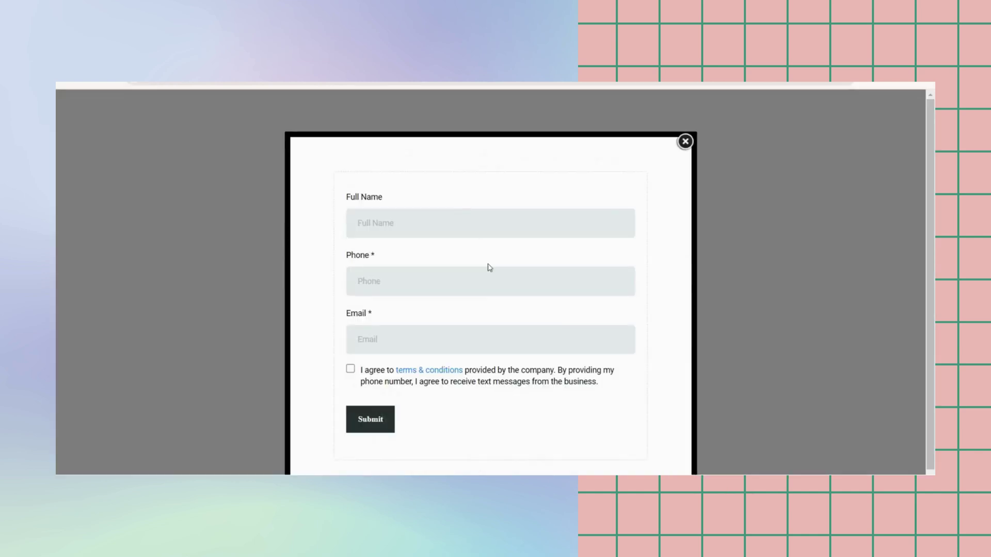
{"action": "left_click", "coordinate": [686, 105]}
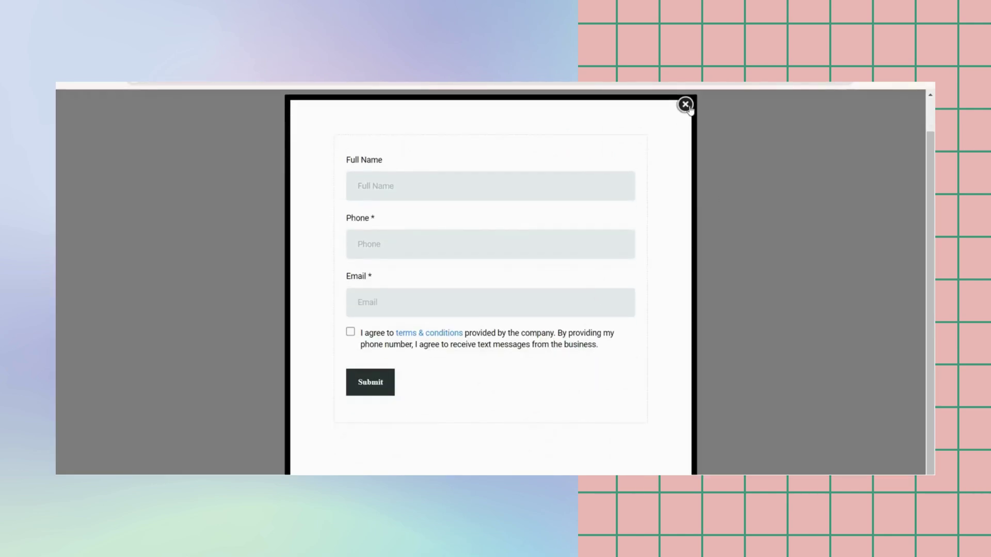
{"action": "left_click", "coordinate": [685, 105]}
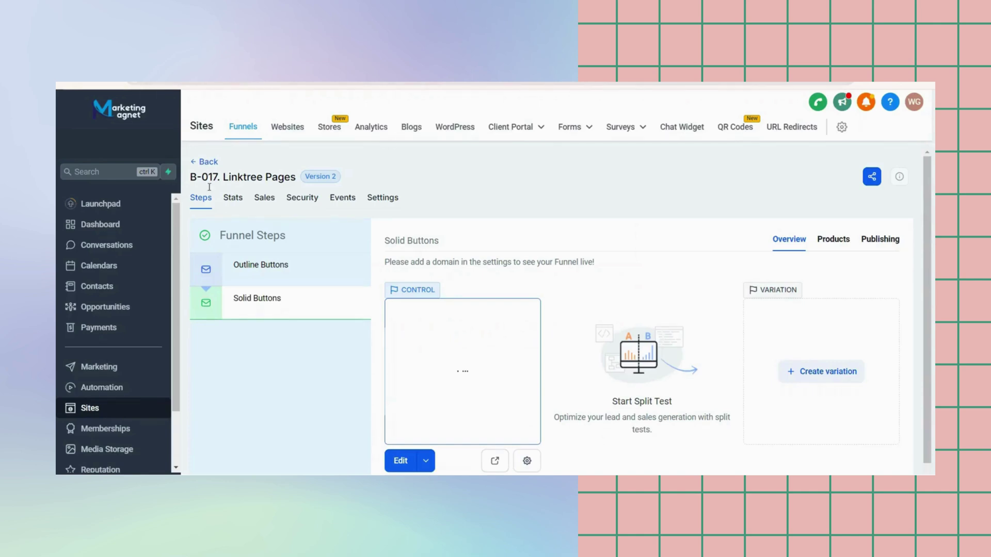
{"action": "left_click", "coordinate": [204, 162]}
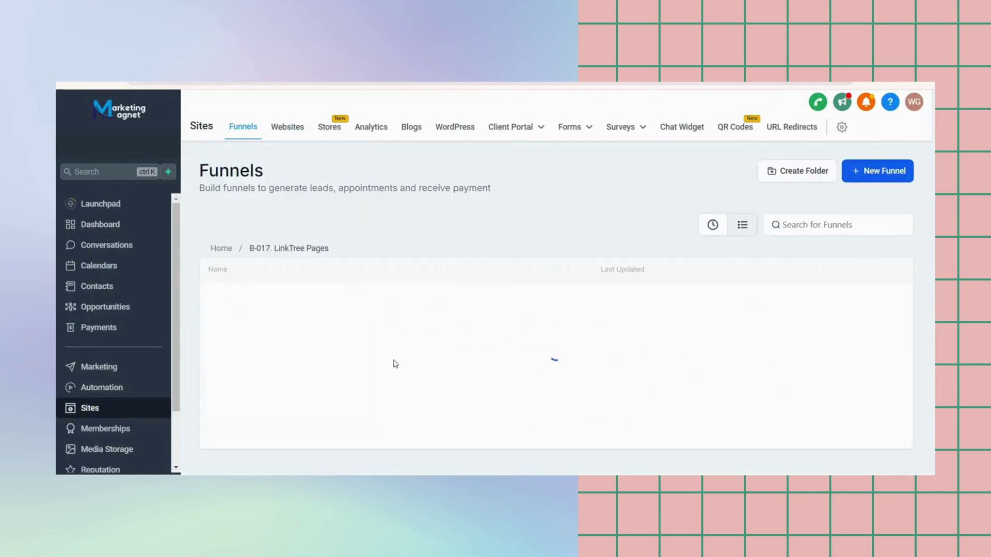
Step: Return to the home funnel list and open the B-016. Referral Automations funnel
{"action": "left_click", "coordinate": [225, 253]}
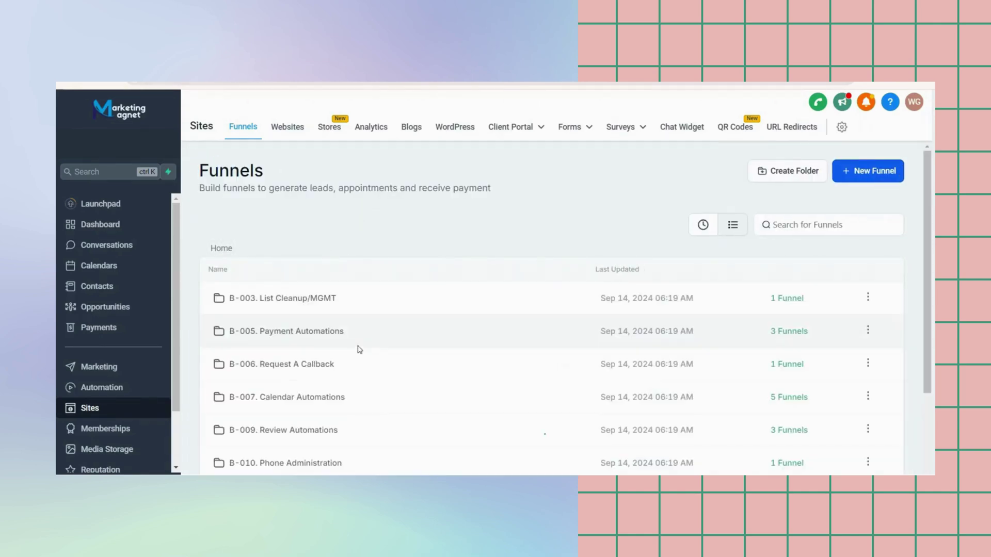
{"action": "scroll", "coordinate": [358, 397], "scroll_direction": "down", "scroll_amount": 3}
{"action": "left_click", "coordinate": [308, 428]}
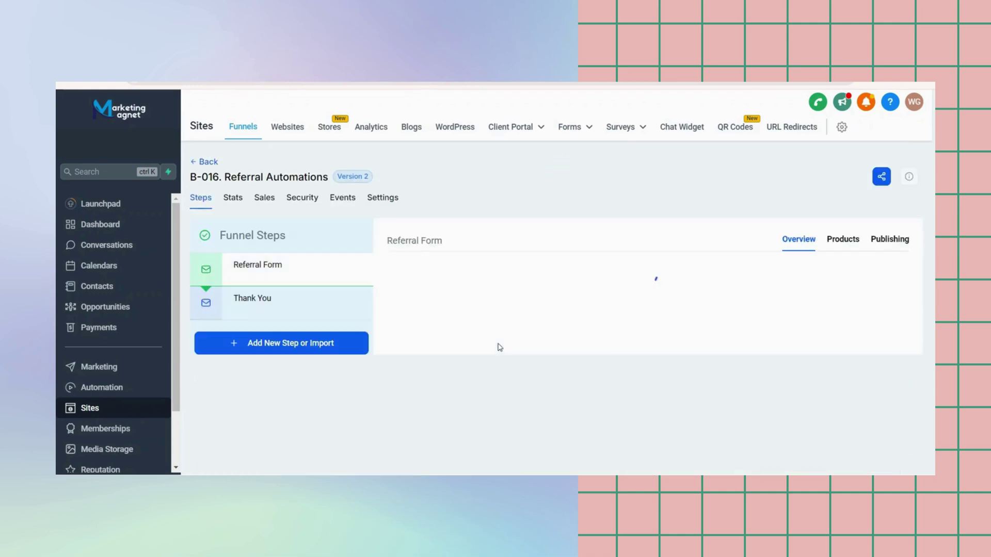
Step: Review the previews of the Referral Form and Thank You pages, and return to the home funnel list
{"action": "left_click", "coordinate": [267, 304]}
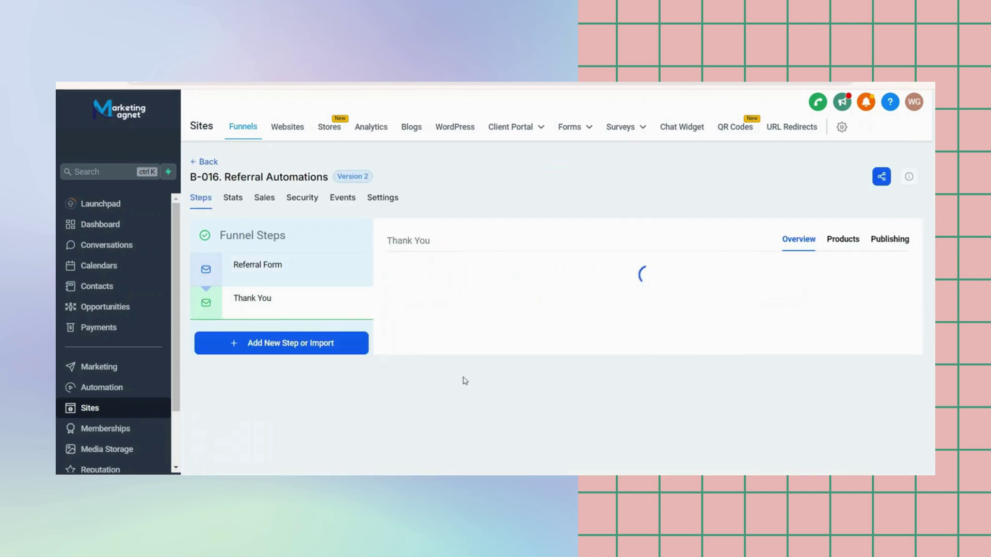
{"action": "left_click", "coordinate": [497, 461]}
{"action": "scroll", "coordinate": [403, 261], "scroll_direction": "down", "scroll_amount": 5}
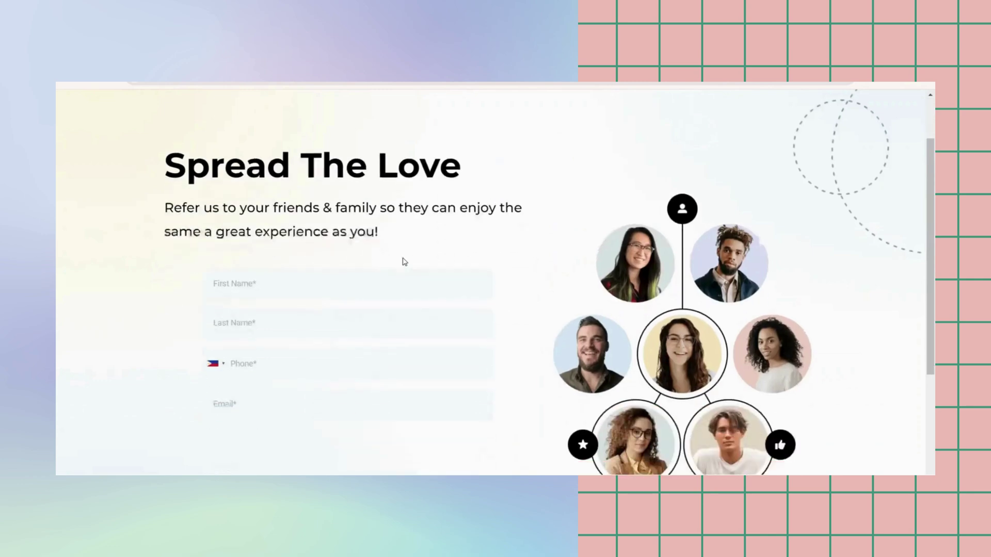
{"action": "scroll", "coordinate": [400, 254], "scroll_direction": "up", "scroll_amount": 5}
{"action": "key", "text": "ctrl+a"}
{"action": "scroll", "coordinate": [466, 401], "scroll_direction": "down", "scroll_amount": 6}
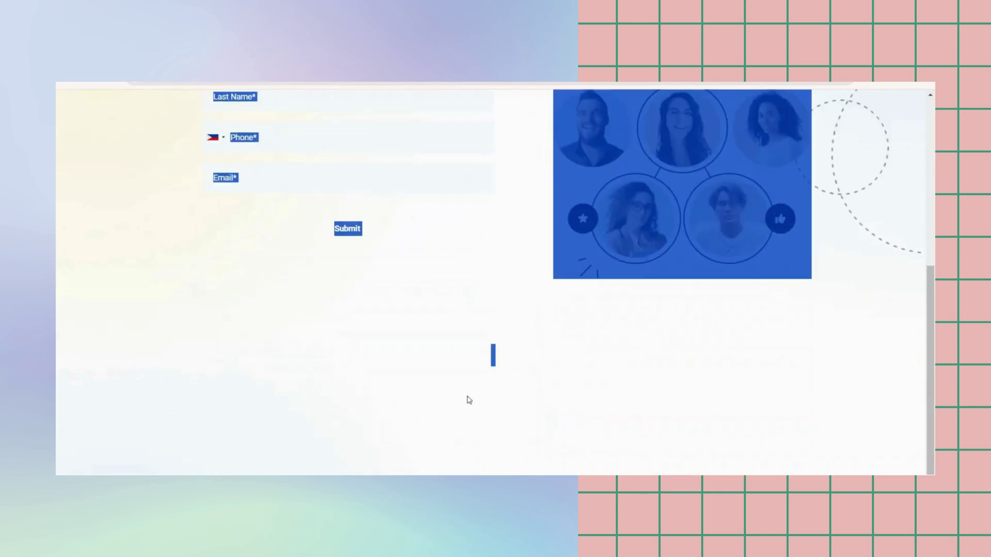
{"action": "left_click", "coordinate": [460, 368]}
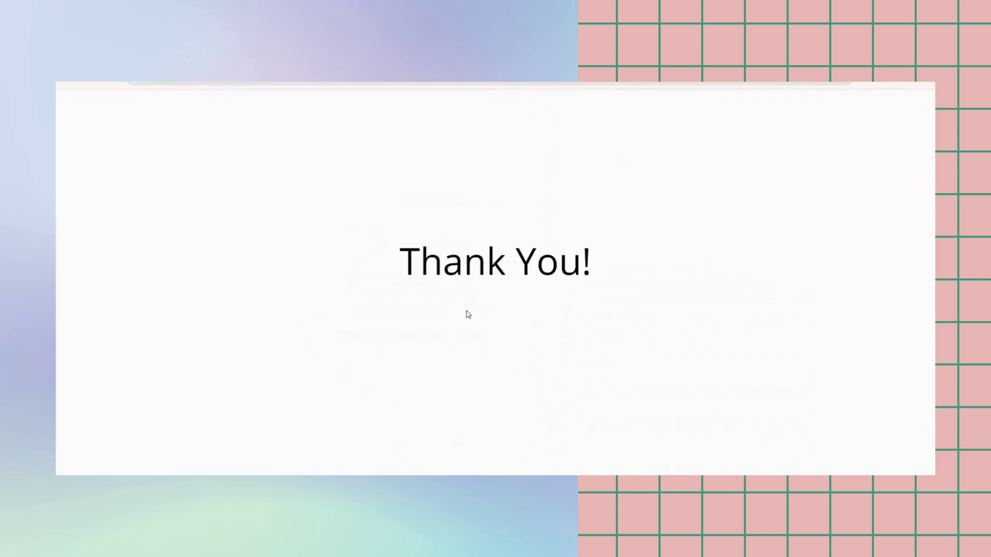
{"action": "key", "text": "ctrl+a"}
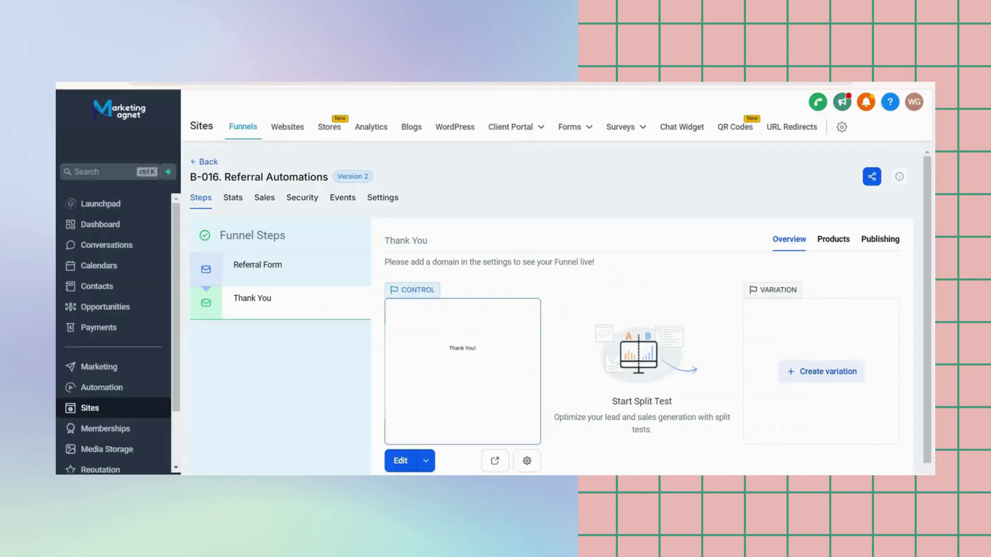
{"action": "left_click", "coordinate": [208, 162]}
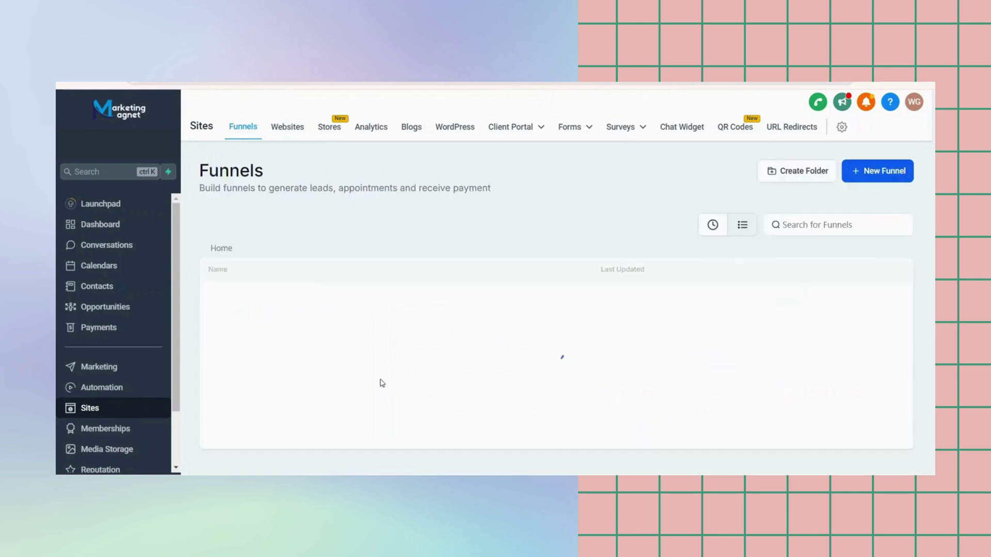
{"action": "scroll", "coordinate": [342, 314], "scroll_direction": "down", "scroll_amount": 5}
{"action": "scroll", "coordinate": [343, 314], "scroll_direction": "up", "scroll_amount": 5}
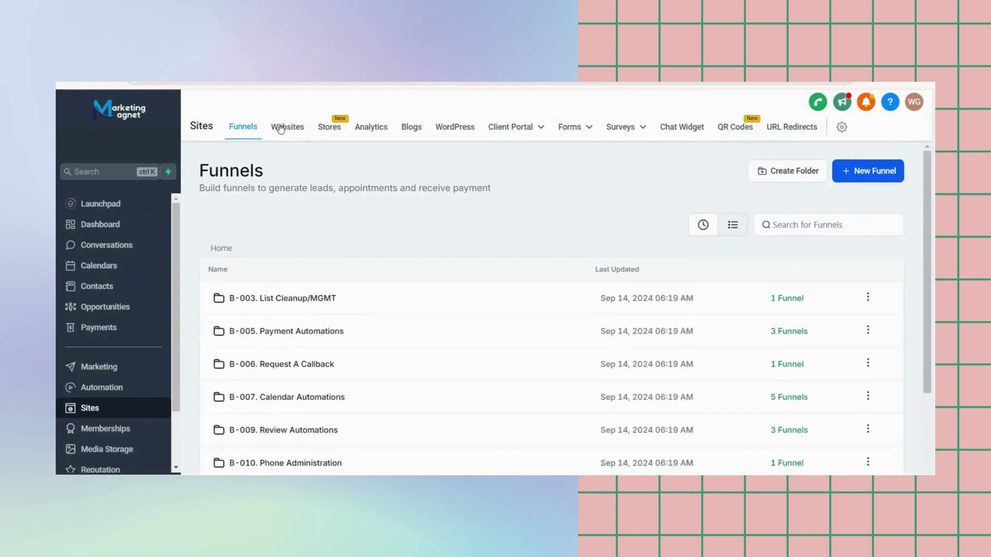
Step: Open the B-005. Refund/Return Policy Website Page from the B-005. Payment Automations folder of websites
{"action": "left_click", "coordinate": [285, 127]}
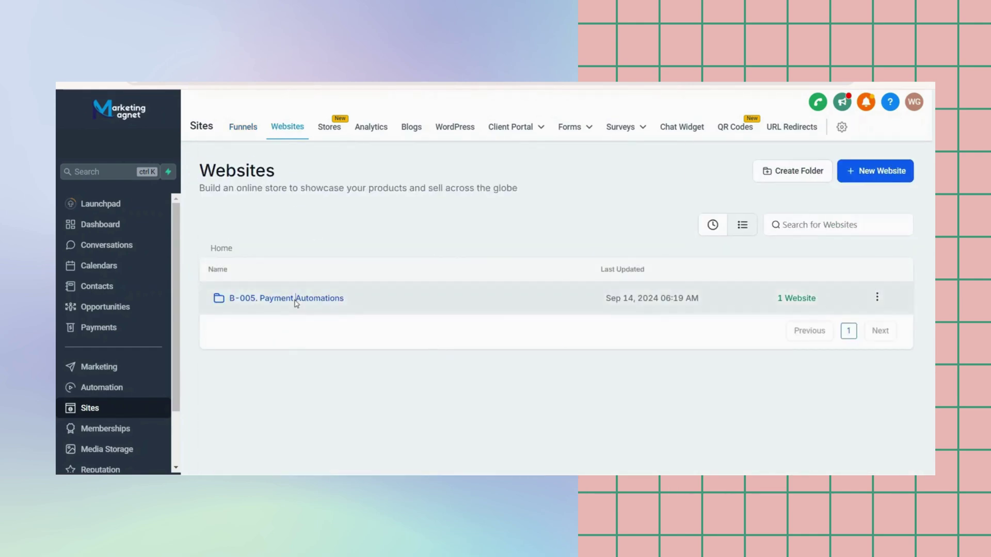
{"action": "left_click", "coordinate": [295, 299]}
{"action": "left_click", "coordinate": [362, 299]}
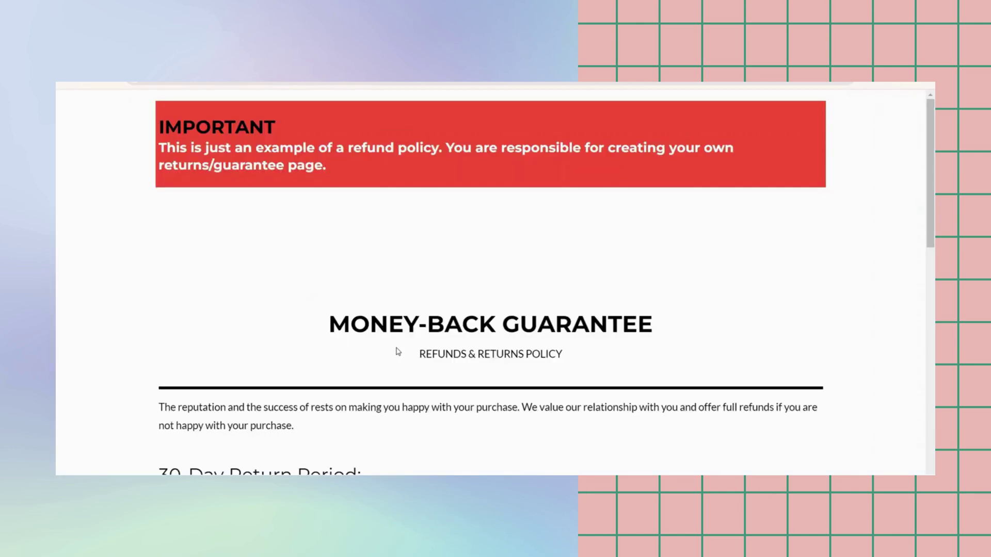
Step: Review the Refund/Return Policy page preview and return to the B-005. Payment Automations website folder
{"action": "scroll", "coordinate": [452, 361], "scroll_direction": "down", "scroll_amount": 10}
{"action": "scroll", "coordinate": [452, 359], "scroll_direction": "down", "scroll_amount": 3}
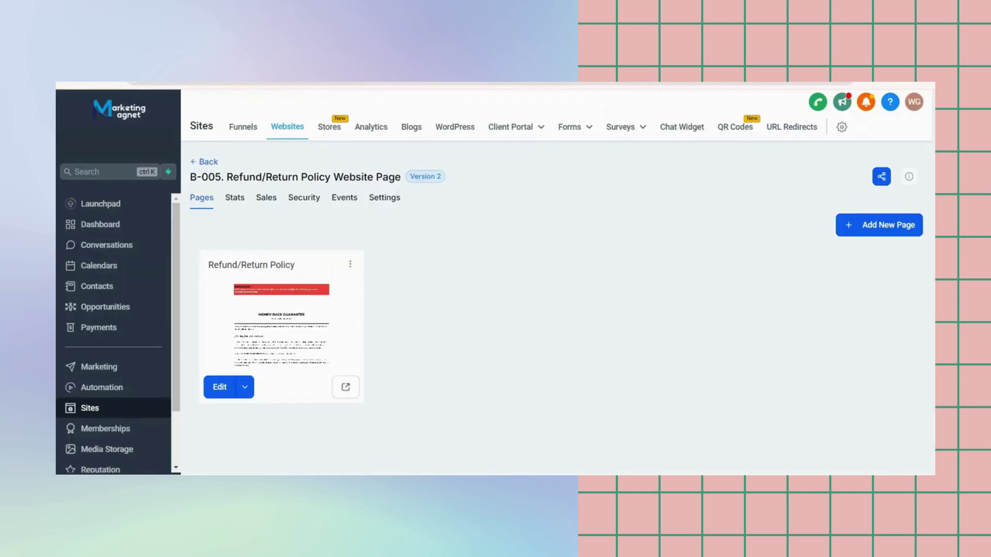
{"action": "left_click", "coordinate": [210, 162]}
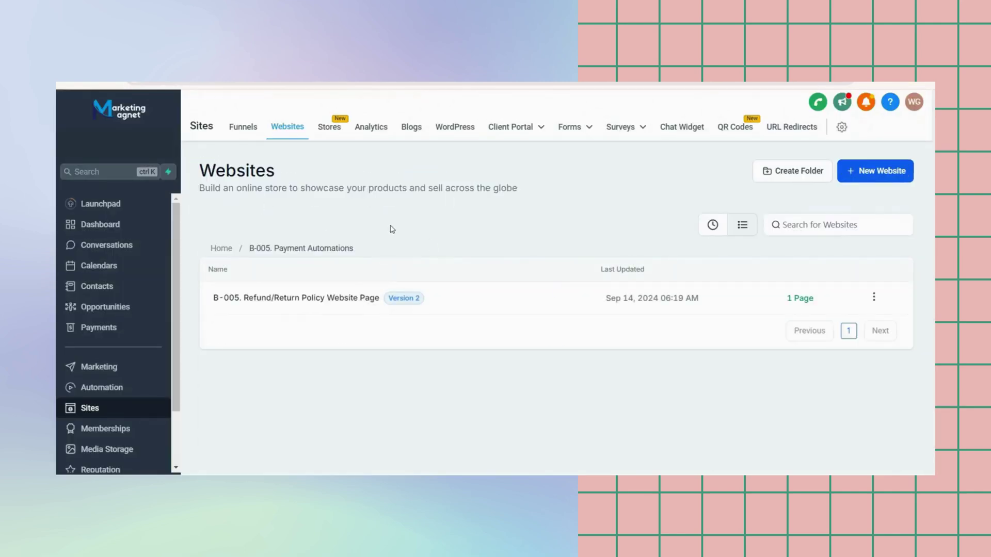
Step: Go to the forms list and open the B-003-WCI. Update Bad Contact Info form from the B-003. List Cleanup/MGMT folder
{"action": "left_click", "coordinate": [560, 153]}
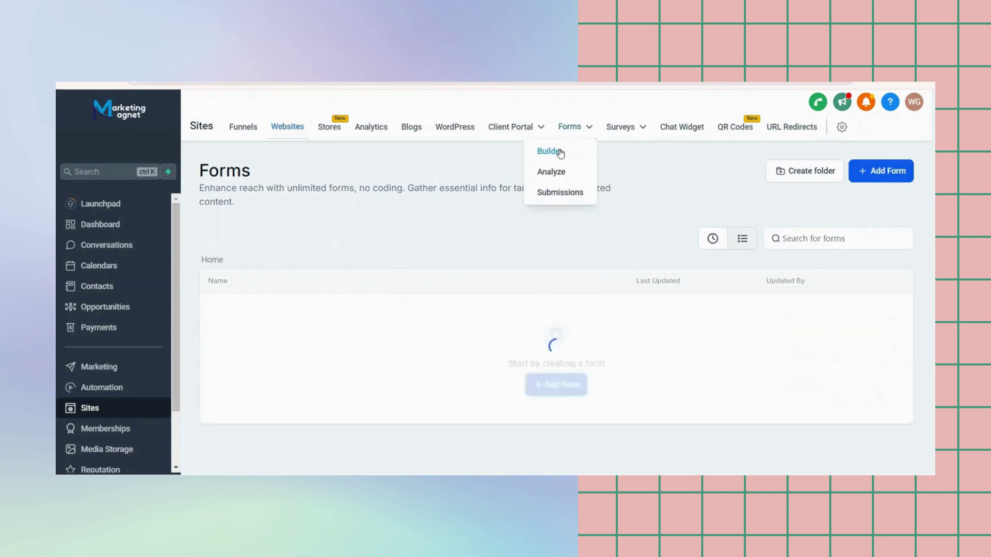
{"action": "scroll", "coordinate": [457, 304], "scroll_direction": "down", "scroll_amount": 4}
{"action": "scroll", "coordinate": [321, 231], "scroll_direction": "up", "scroll_amount": 1}
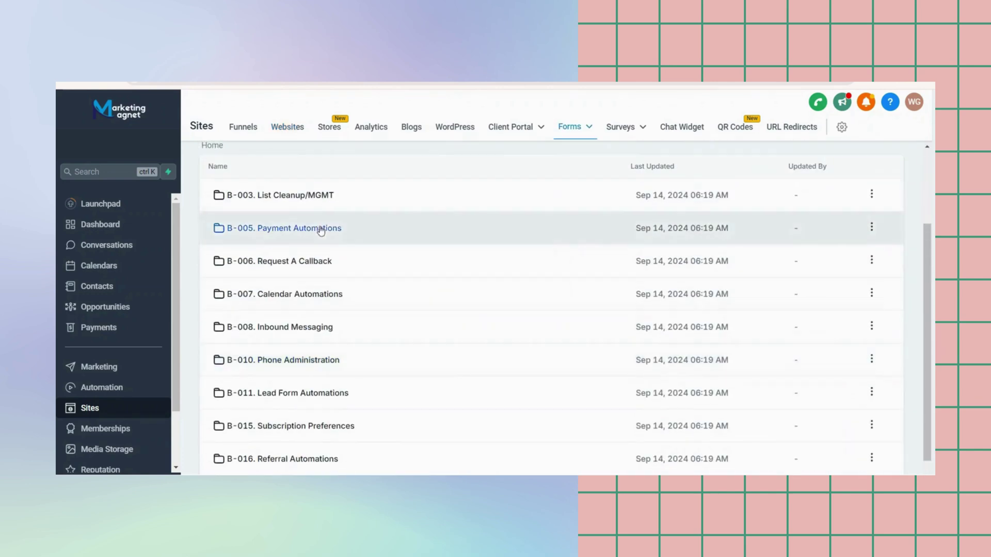
{"action": "left_click", "coordinate": [283, 197]}
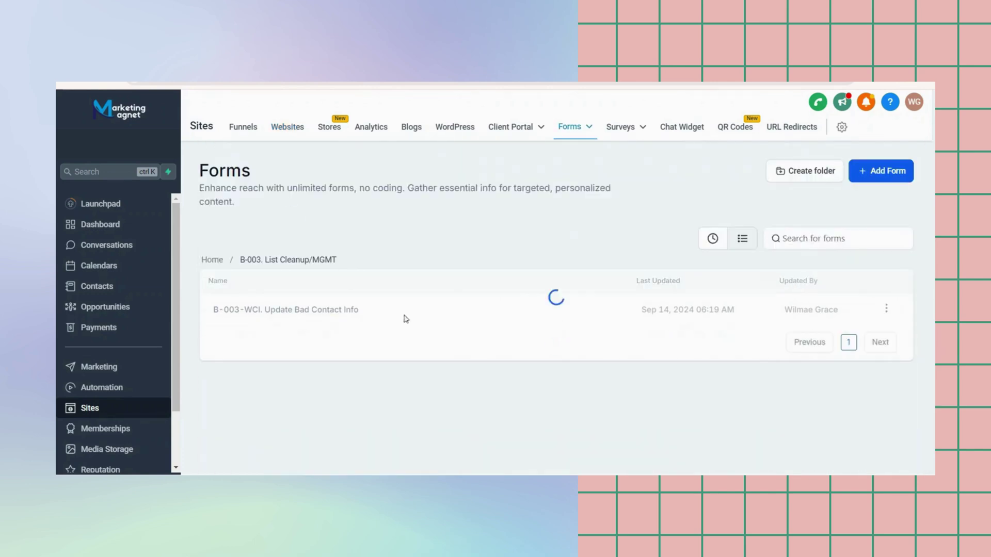
{"action": "left_click", "coordinate": [334, 311]}
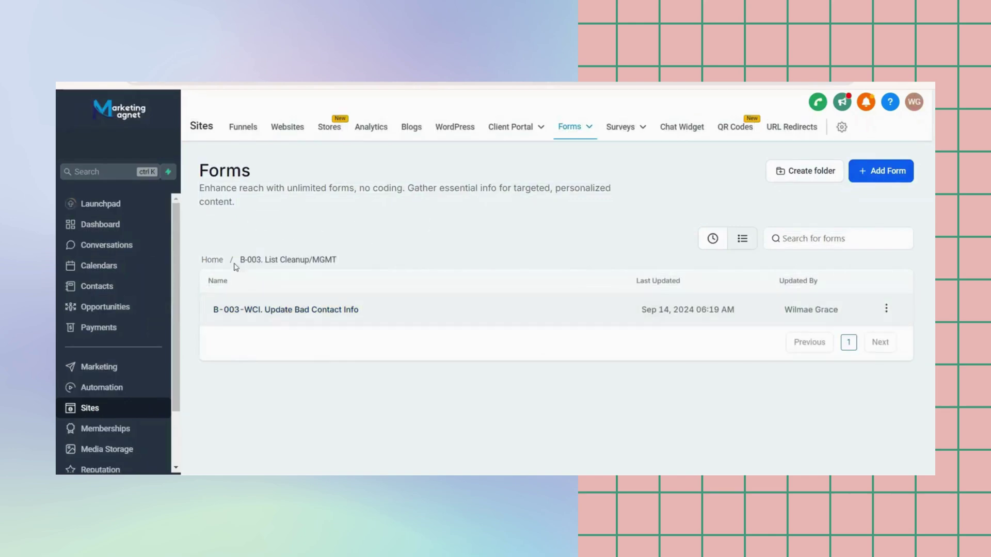
Step: Return to the home forms list, check its second page and go back to the first page
{"action": "left_click", "coordinate": [222, 260]}
{"action": "scroll", "coordinate": [380, 349], "scroll_direction": "down", "scroll_amount": 4}
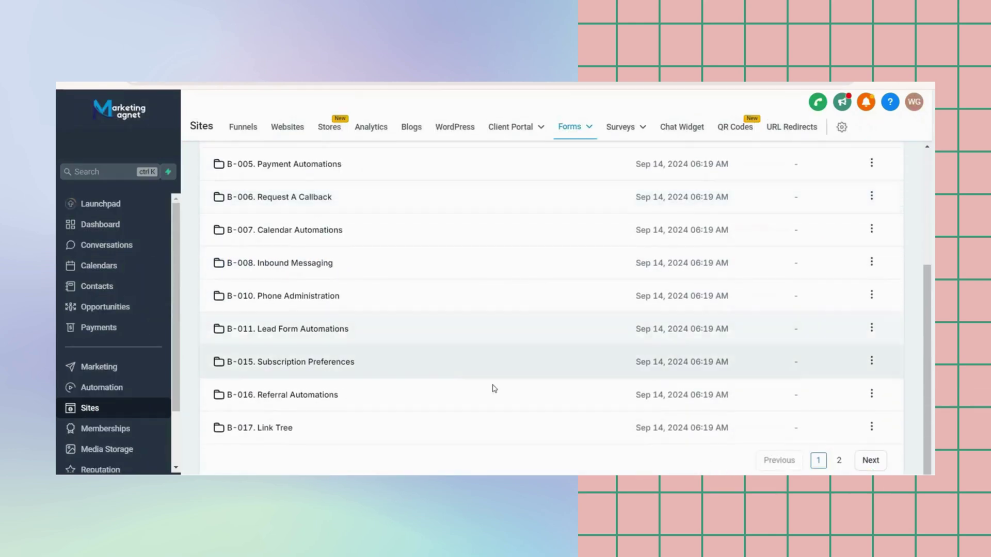
{"action": "left_click", "coordinate": [840, 461]}
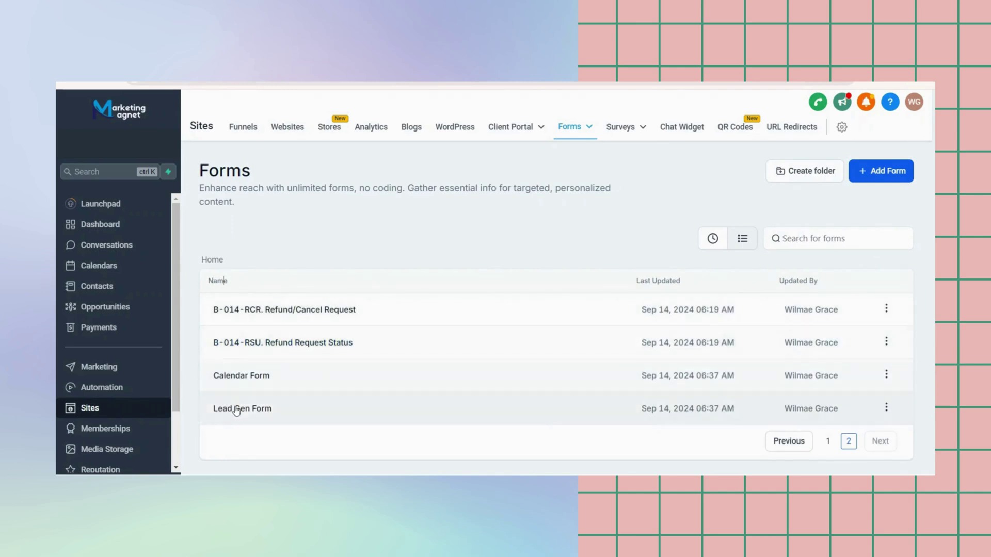
{"action": "left_click", "coordinate": [828, 441]}
Step: Examine the forms in the B-005. Payment Automations and B-006. Request A Callback folders, returning to the home forms list
{"action": "left_click", "coordinate": [300, 351]}
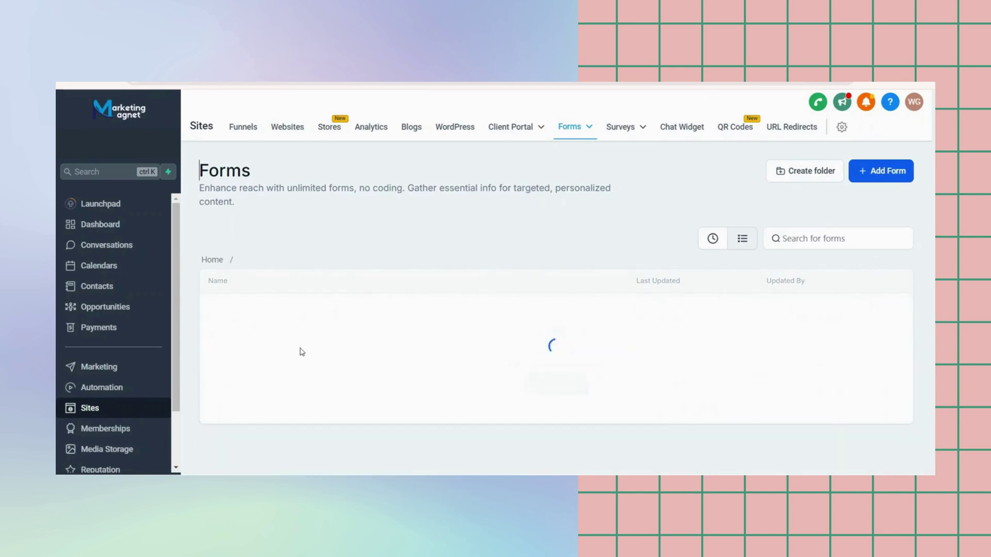
{"action": "left_click", "coordinate": [219, 260]}
{"action": "scroll", "coordinate": [320, 351], "scroll_direction": "down", "scroll_amount": 3}
{"action": "left_click", "coordinate": [294, 261]}
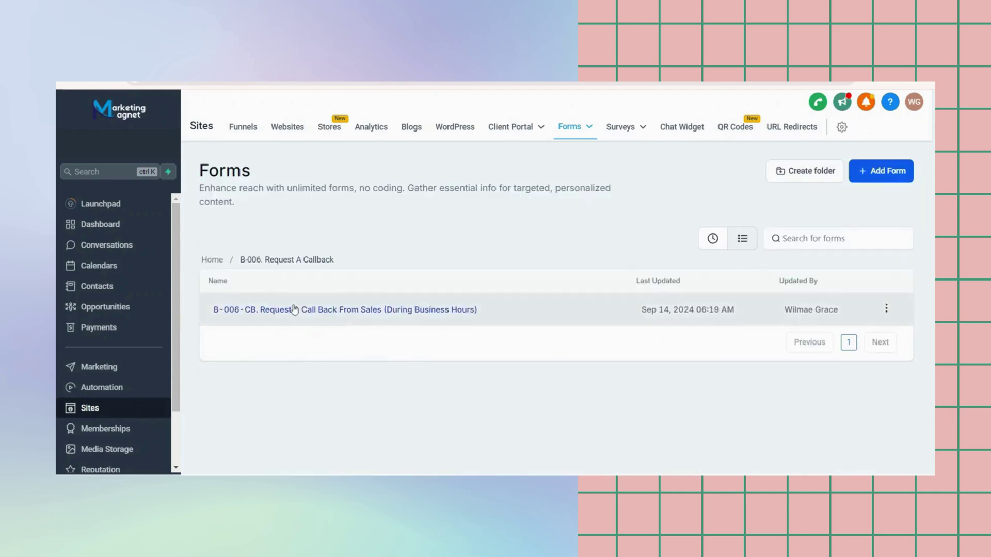
{"action": "left_click", "coordinate": [218, 260]}
{"action": "scroll", "coordinate": [303, 358], "scroll_direction": "down", "scroll_amount": 3}
{"action": "left_click", "coordinate": [288, 261]}
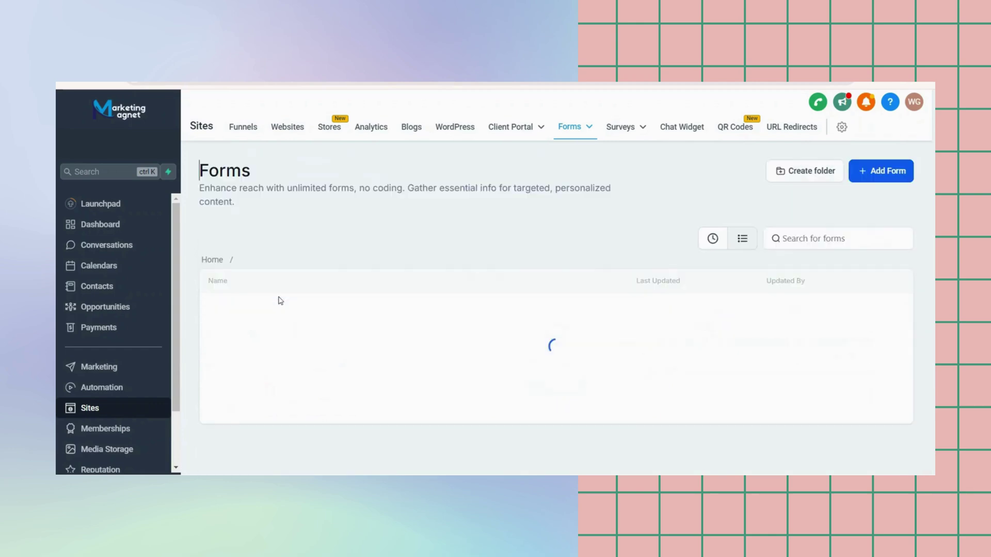
{"action": "left_click", "coordinate": [221, 261]}
Step: Examine the forms in the B-007. Calendar Automations folder and return to the home forms list
{"action": "scroll", "coordinate": [332, 378], "scroll_direction": "down", "scroll_amount": 3}
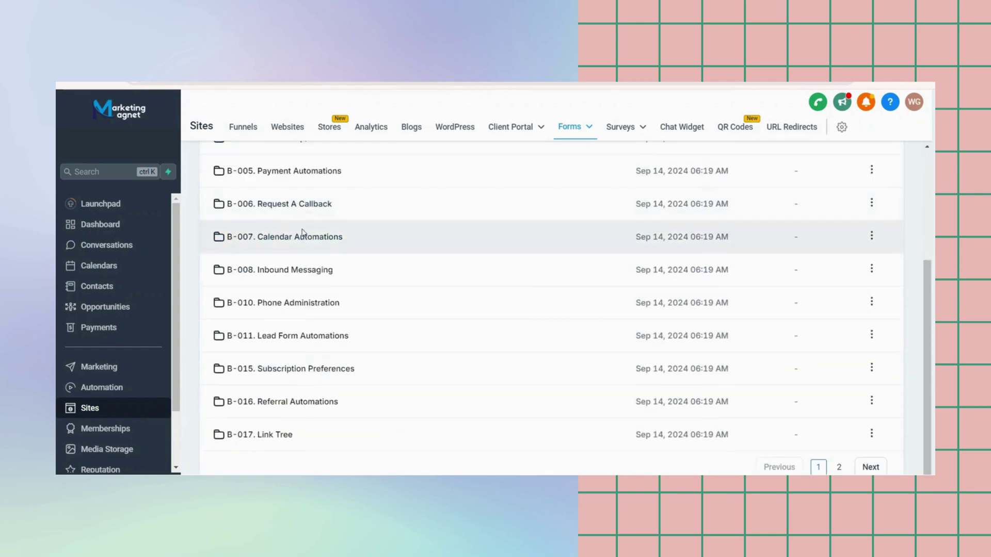
{"action": "left_click", "coordinate": [297, 234]}
{"action": "left_click", "coordinate": [219, 260]}
{"action": "scroll", "coordinate": [291, 361], "scroll_direction": "down", "scroll_amount": 3}
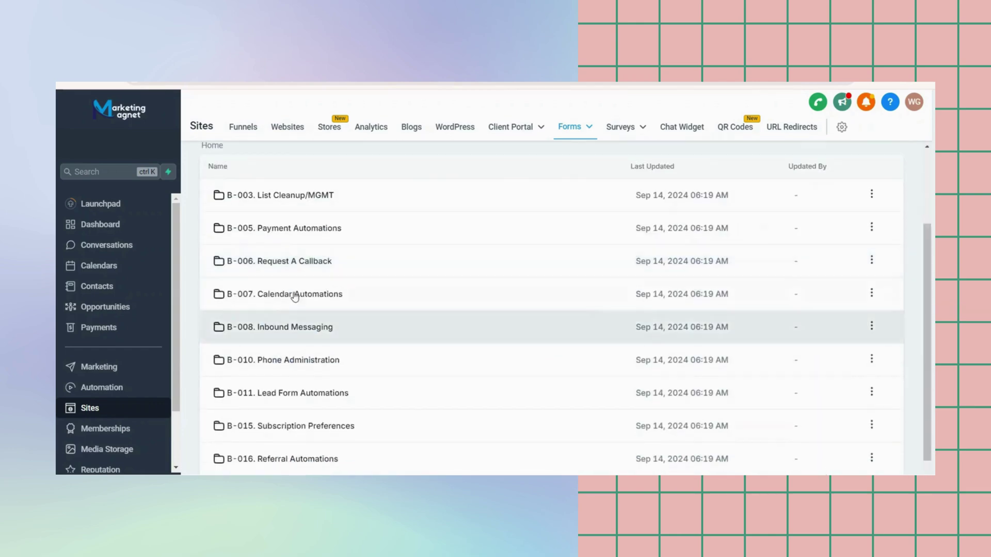
{"action": "left_click", "coordinate": [294, 291]}
{"action": "left_click", "coordinate": [218, 260]}
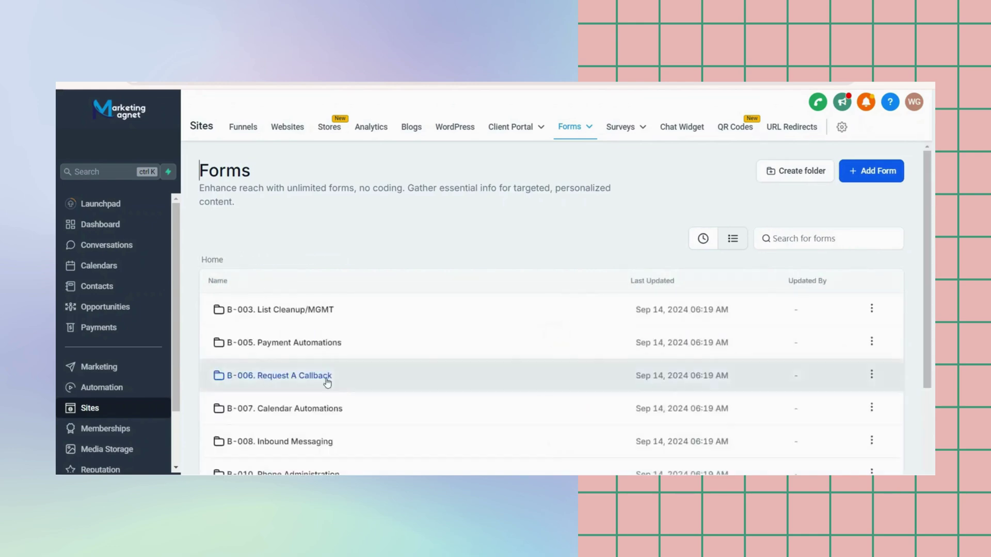
Step: Examine the forms in the B-008. Inbound Messaging folder and return to the home forms list
{"action": "scroll", "coordinate": [327, 376], "scroll_direction": "down", "scroll_amount": 3}
{"action": "left_click", "coordinate": [299, 268]}
{"action": "left_click", "coordinate": [224, 266]}
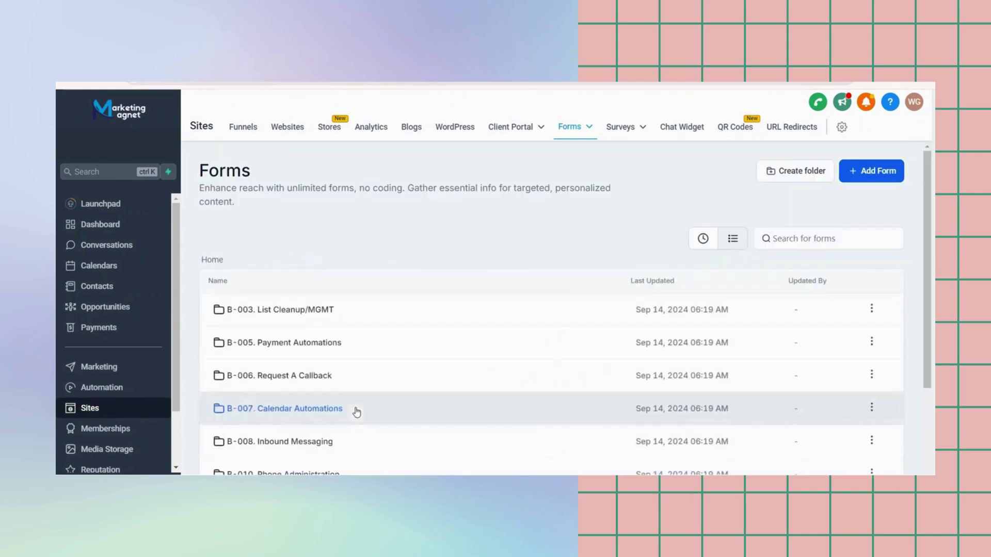
{"action": "scroll", "coordinate": [331, 413], "scroll_direction": "down", "scroll_amount": 3}
{"action": "left_click", "coordinate": [299, 344]}
{"action": "left_click", "coordinate": [216, 260]}
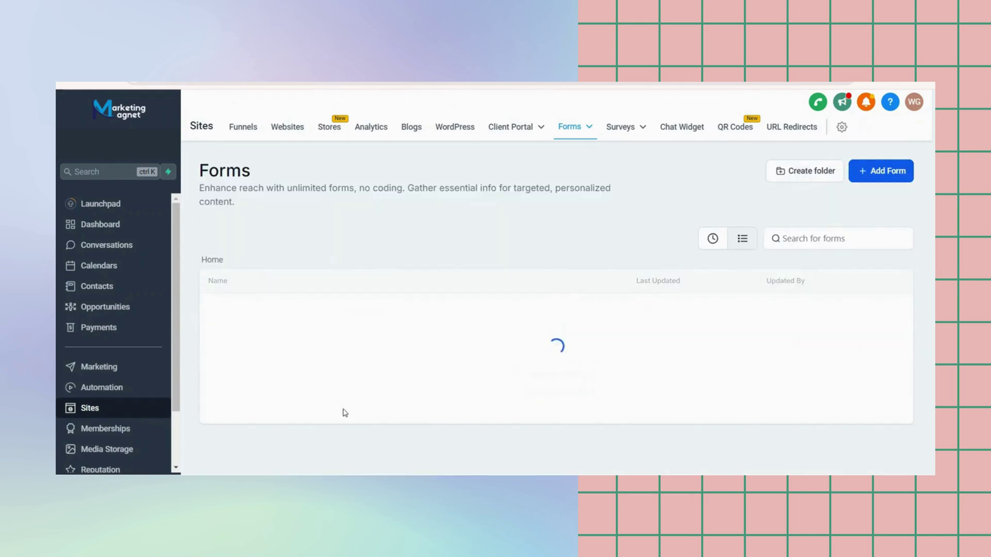
Step: Examine the forms in the B-010. Phone Administration and B-011. Lead Form Automations folders, returning to the home forms list
{"action": "scroll", "coordinate": [342, 408], "scroll_direction": "down", "scroll_amount": 3}
{"action": "left_click", "coordinate": [335, 384]}
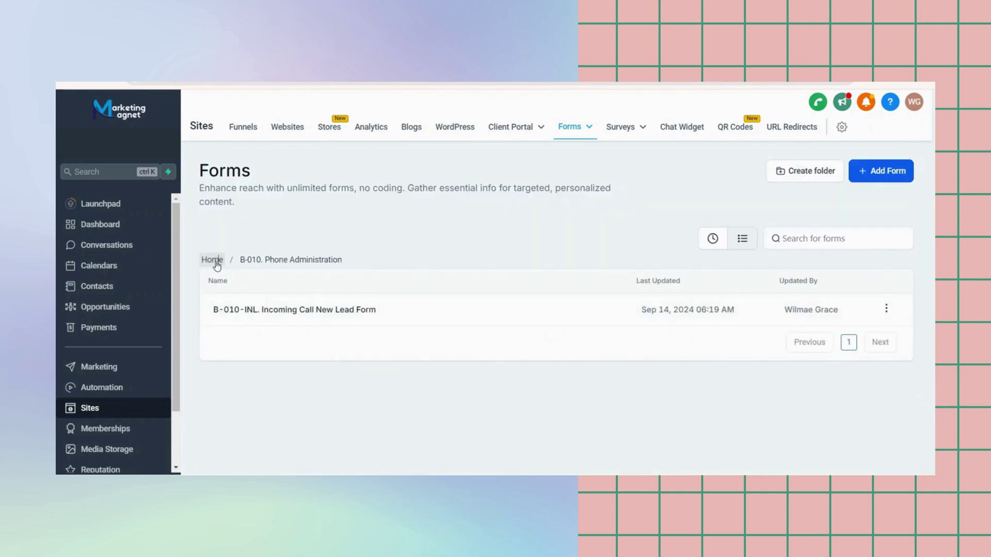
{"action": "left_click", "coordinate": [216, 262]}
{"action": "scroll", "coordinate": [311, 396], "scroll_direction": "down", "scroll_amount": 3}
{"action": "left_click", "coordinate": [312, 396]}
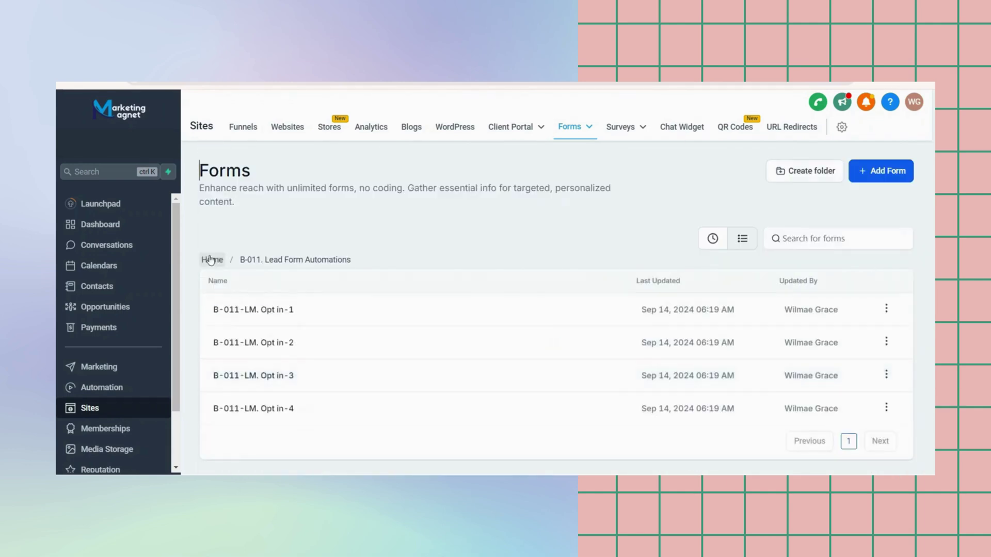
{"action": "left_click", "coordinate": [210, 259]}
Step: Examine the forms in the B-015. Subscription Preferences and B-016. Referral Automations folders, returning to the home forms list
{"action": "scroll", "coordinate": [299, 391], "scroll_direction": "down", "scroll_amount": 3}
{"action": "left_click", "coordinate": [302, 369]}
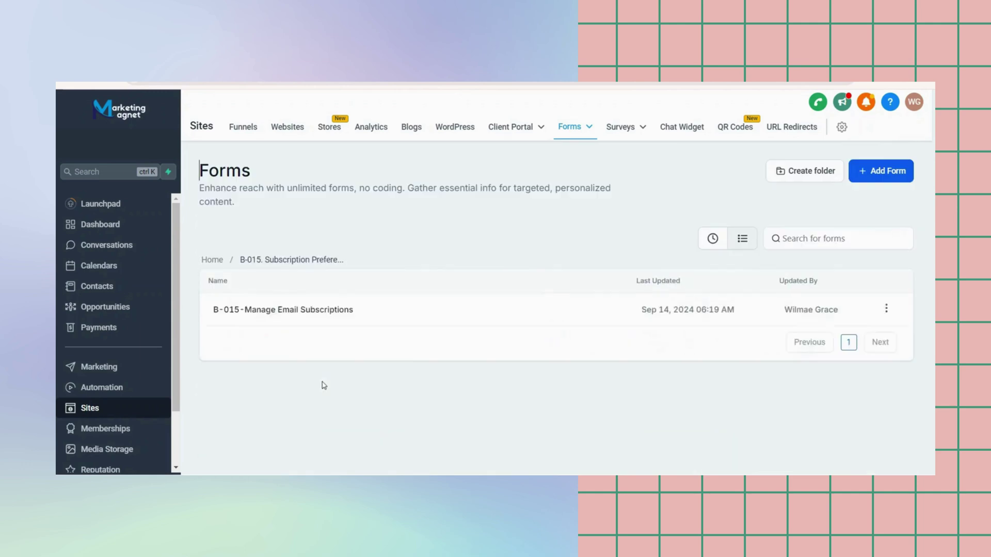
{"action": "left_click", "coordinate": [211, 260]}
{"action": "scroll", "coordinate": [376, 432], "scroll_direction": "down", "scroll_amount": 3}
{"action": "left_click", "coordinate": [354, 398]}
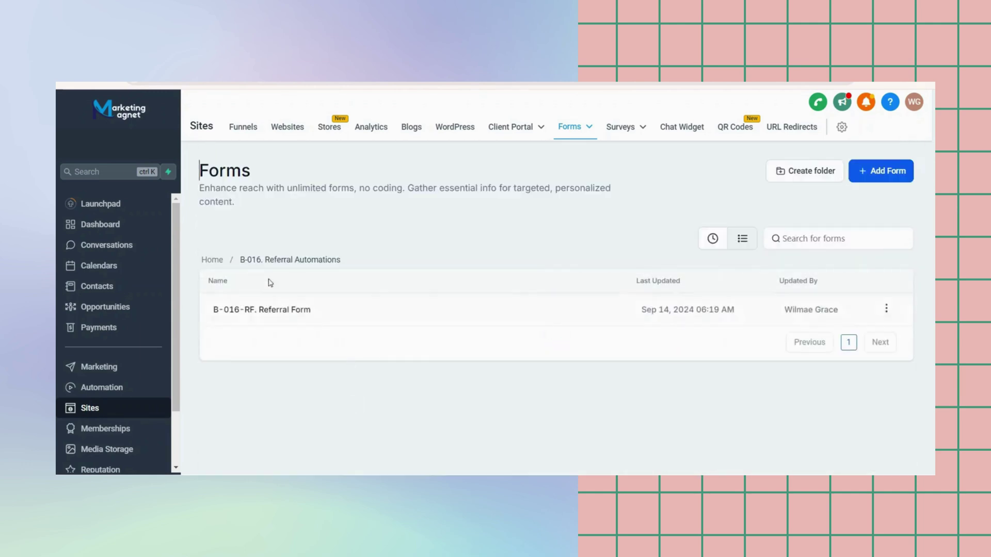
{"action": "left_click", "coordinate": [212, 260]}
Step: Examine the form in the B-017. Link Tree folder and return to the home forms list
{"action": "scroll", "coordinate": [321, 422], "scroll_direction": "down", "scroll_amount": 3}
{"action": "left_click", "coordinate": [317, 422]}
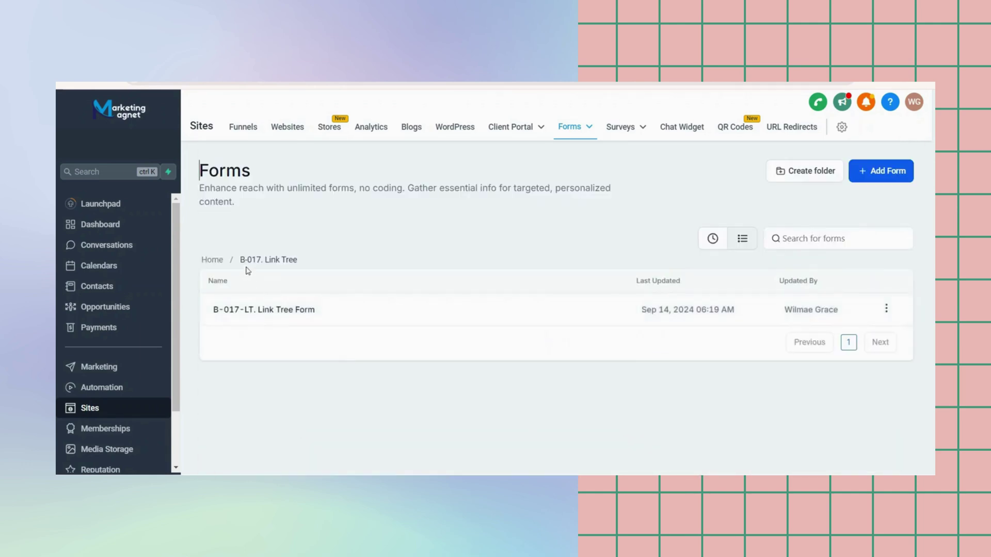
{"action": "left_click", "coordinate": [212, 259]}
Step: Open the B-014-RCR. Refund/Cancel Request form from the second page of forms and return to that list
{"action": "scroll", "coordinate": [550, 385], "scroll_direction": "down", "scroll_amount": 5}
{"action": "left_click", "coordinate": [841, 460]}
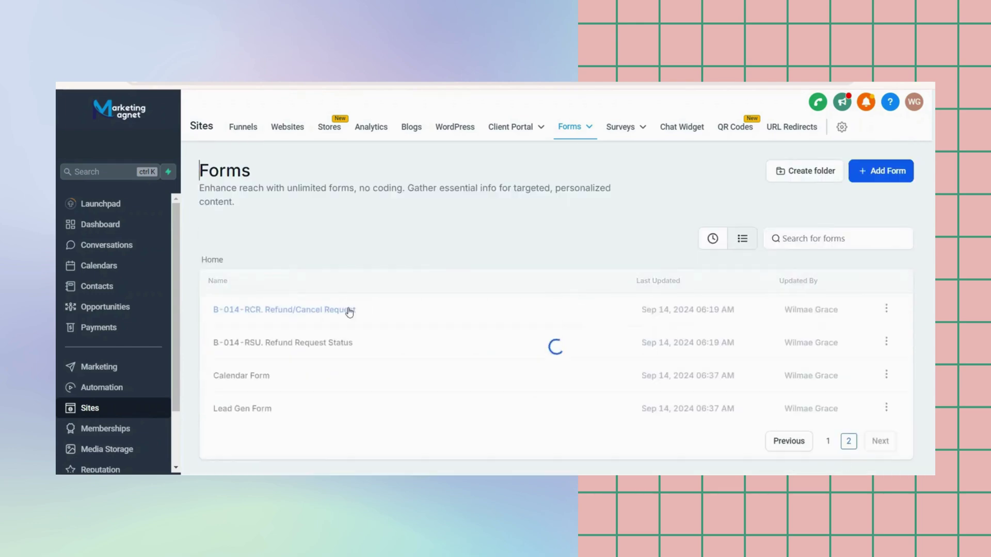
{"action": "left_click", "coordinate": [247, 289]}
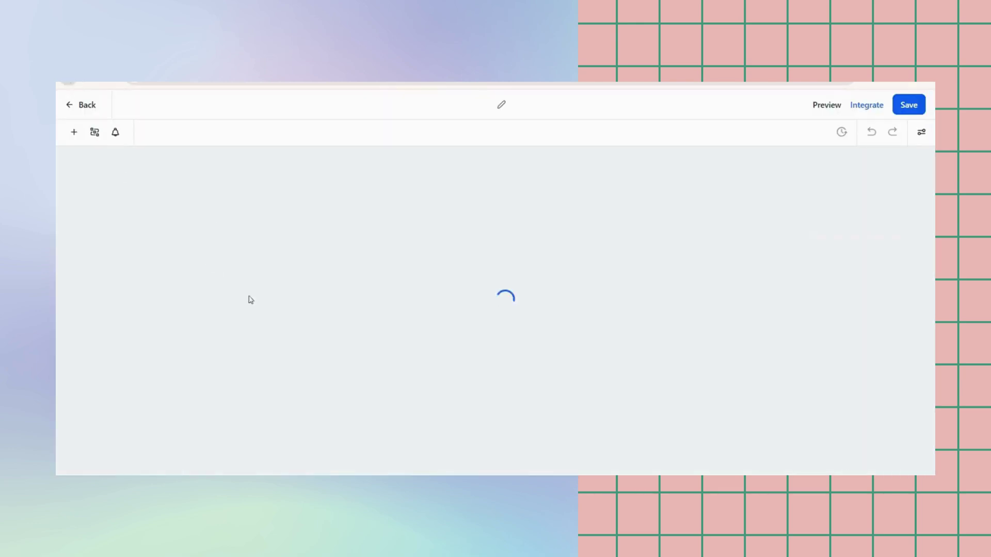
{"action": "key", "text": "alt+Left"}
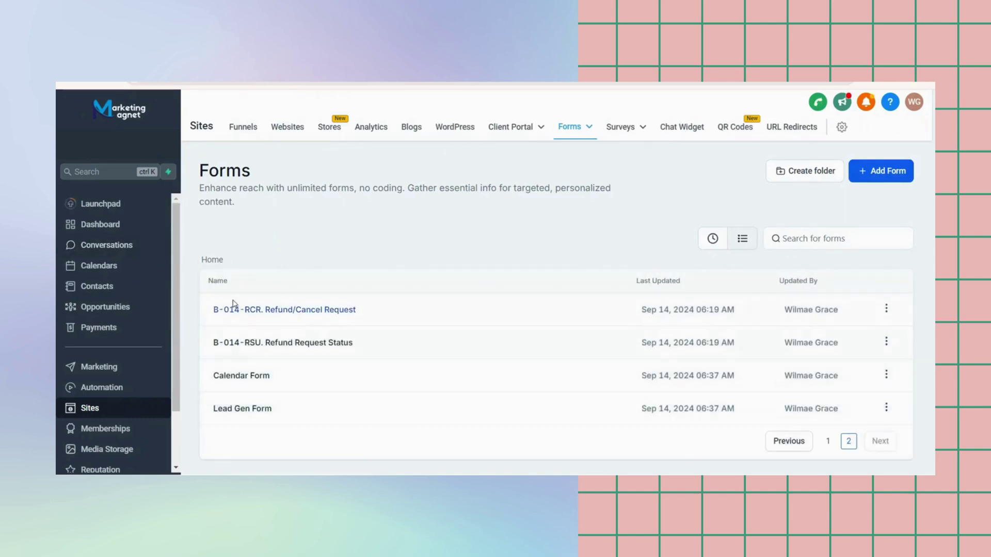
Step: Open the B-009-RS. Review/Experience Survey from the B-009. Review Automations surveys folder, examine its questions and preview, and return to the folder
{"action": "mouse_move", "coordinate": [626, 135]}
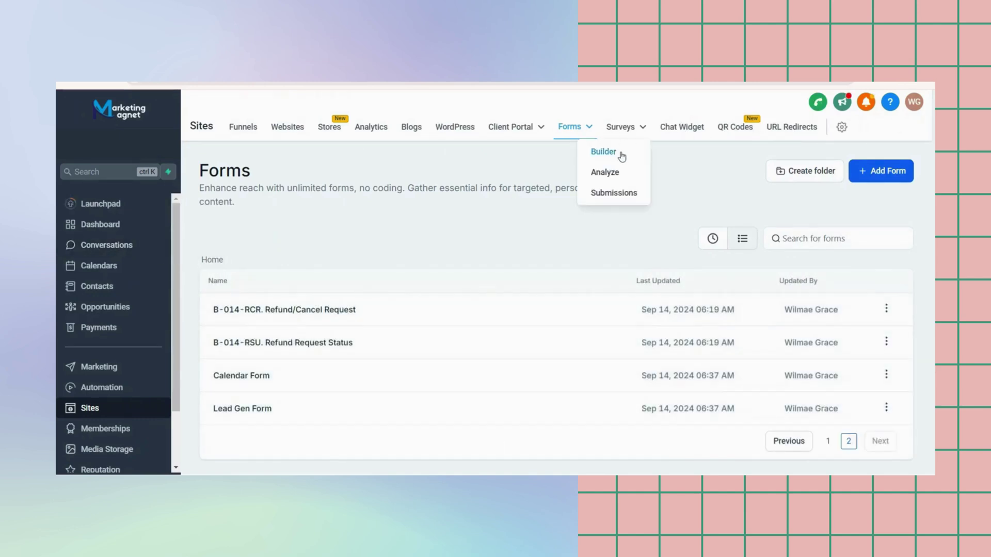
{"action": "left_click", "coordinate": [621, 154]}
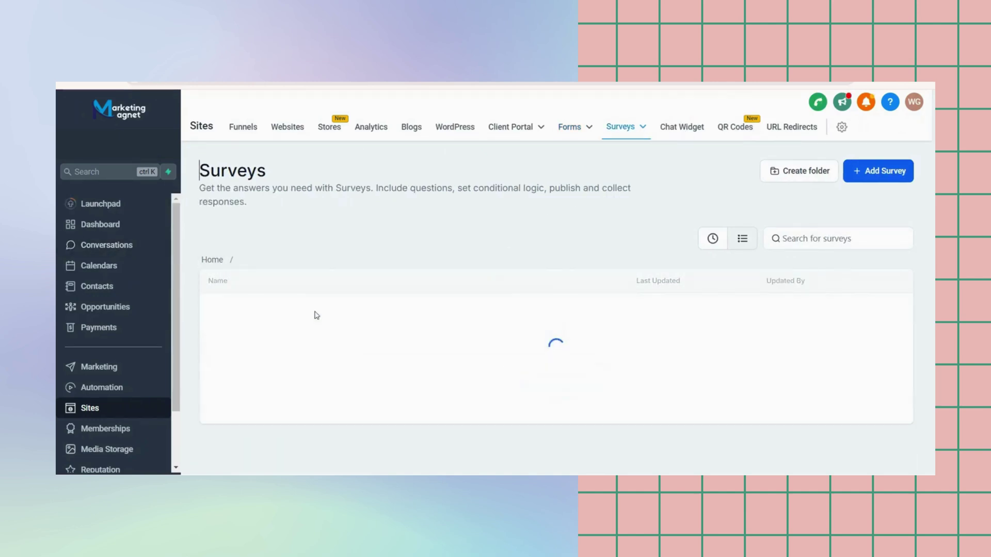
{"action": "left_click", "coordinate": [311, 311]}
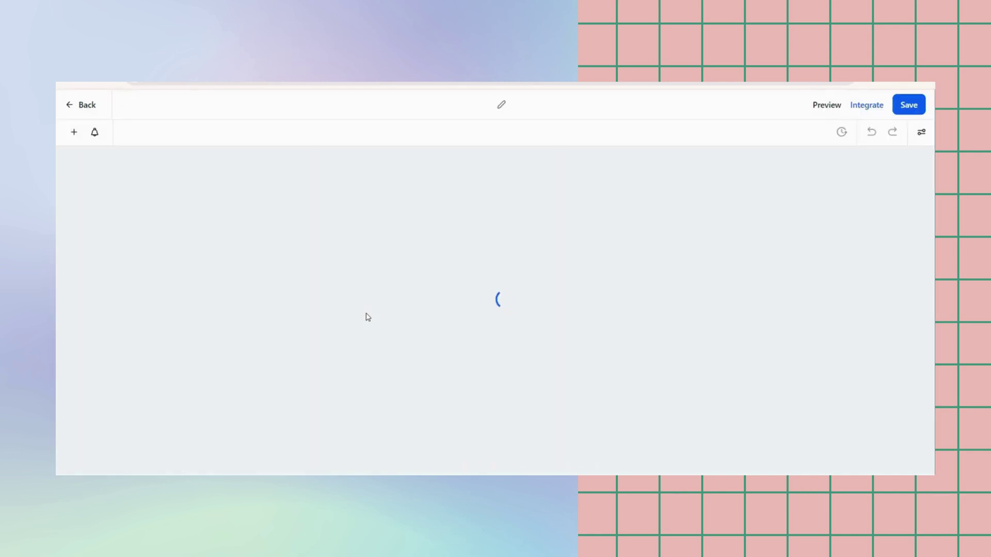
{"action": "scroll", "coordinate": [374, 321], "scroll_direction": "down", "scroll_amount": 6}
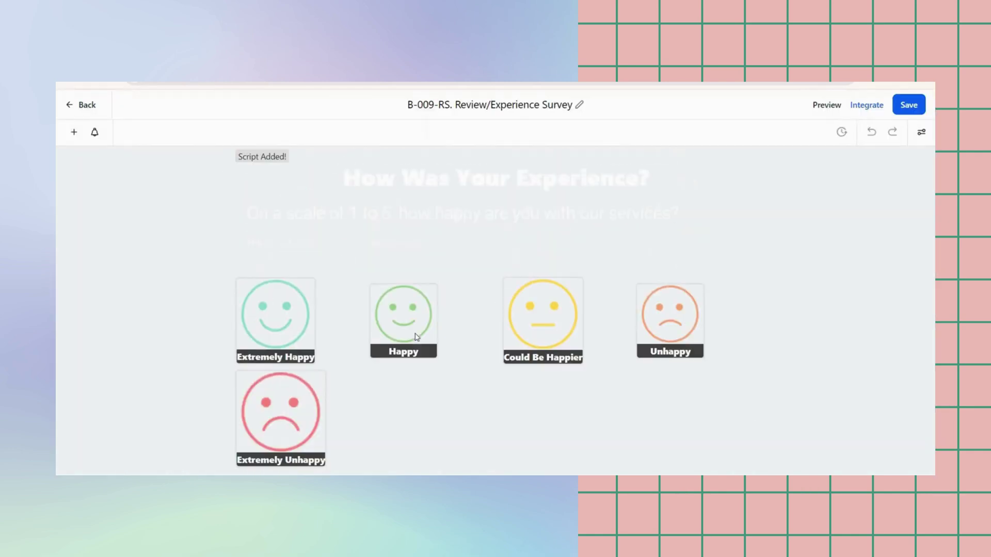
{"action": "scroll", "coordinate": [417, 336], "scroll_direction": "up", "scroll_amount": 5}
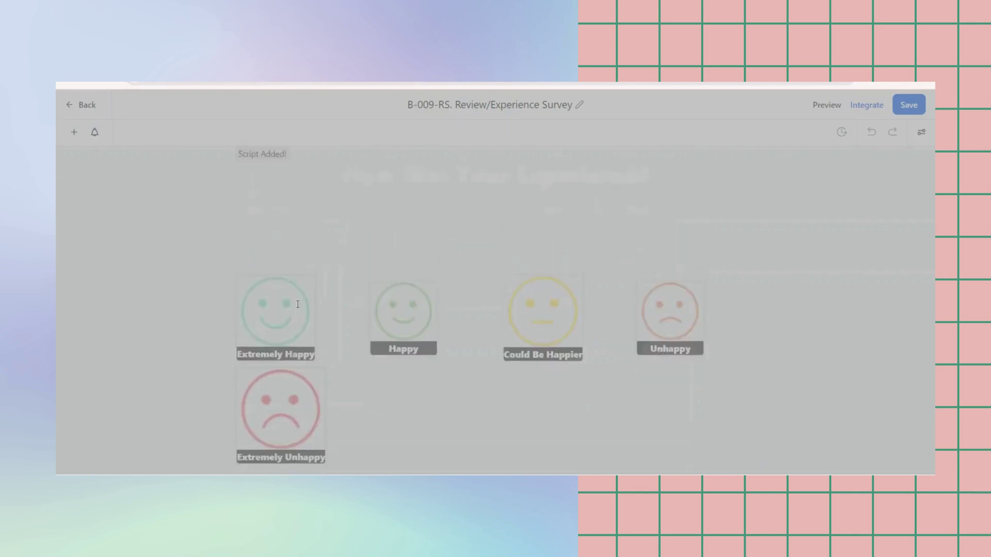
{"action": "scroll", "coordinate": [243, 284], "scroll_direction": "down", "scroll_amount": 8}
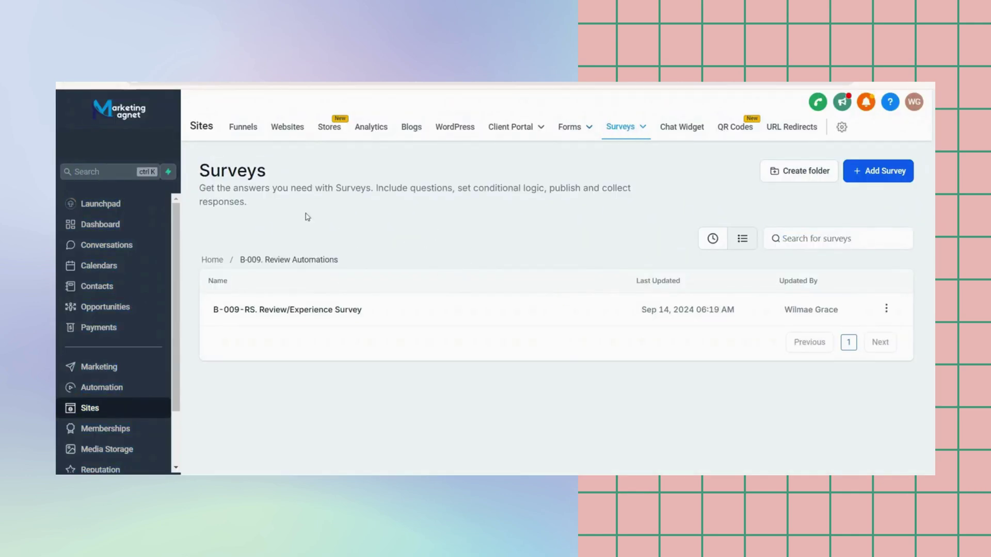
Step: Open the automation workflow list and look through its folders
{"action": "left_click", "coordinate": [102, 387]}
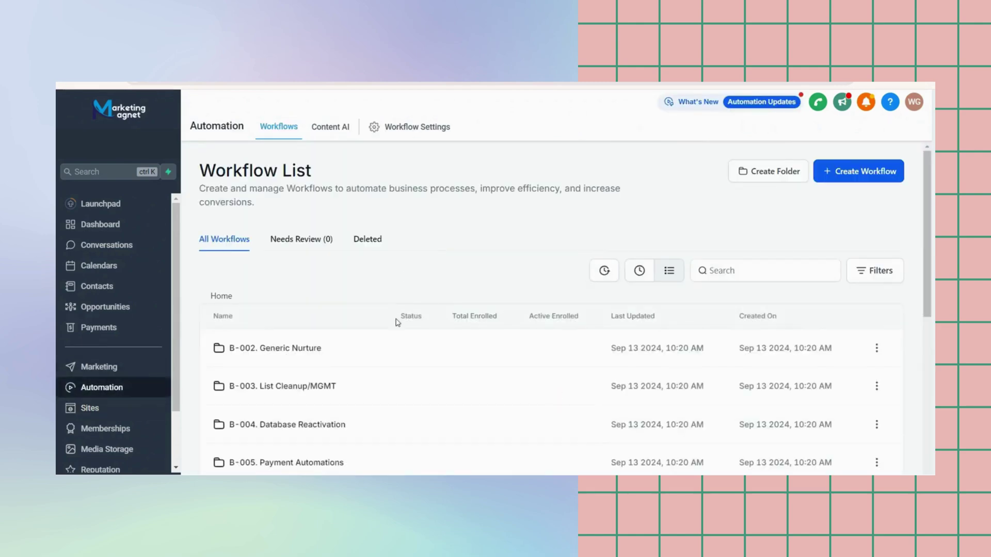
{"action": "scroll", "coordinate": [398, 323], "scroll_direction": "down", "scroll_amount": 8}
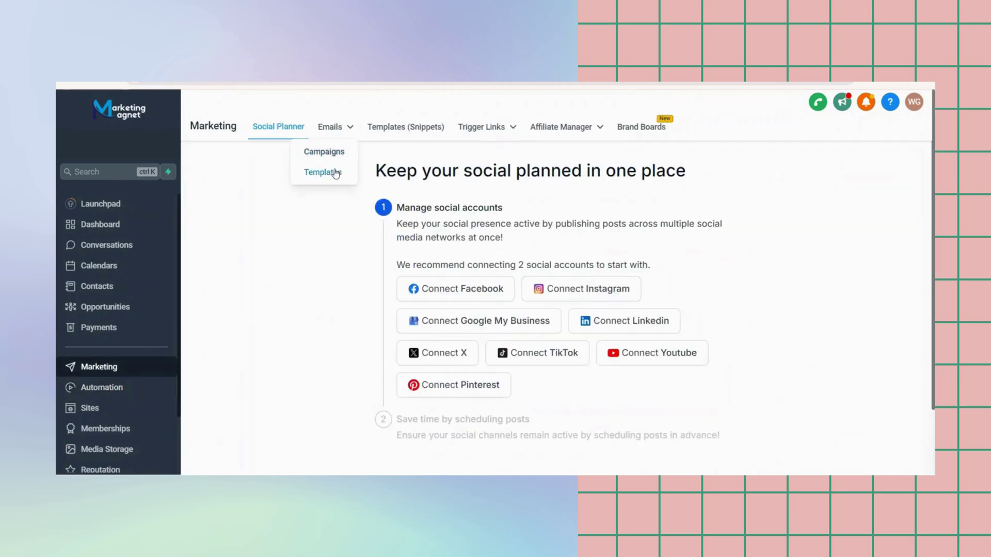
Step: Open the marketing email templates, examine the B-002- Generic Nurture folder and return to the home templates list
{"action": "left_click", "coordinate": [335, 172]}
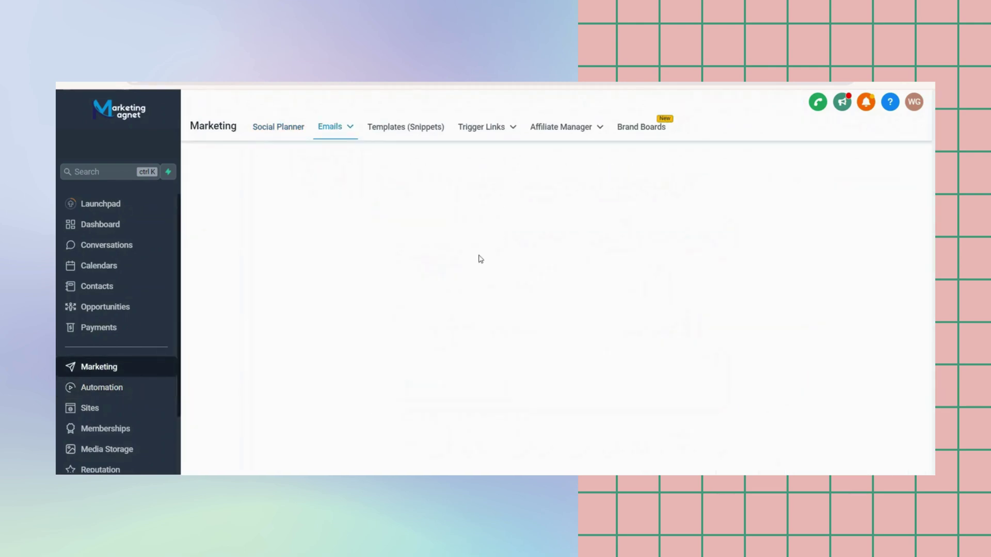
{"action": "scroll", "coordinate": [412, 255], "scroll_direction": "down", "scroll_amount": 2}
{"action": "left_click", "coordinate": [328, 263]}
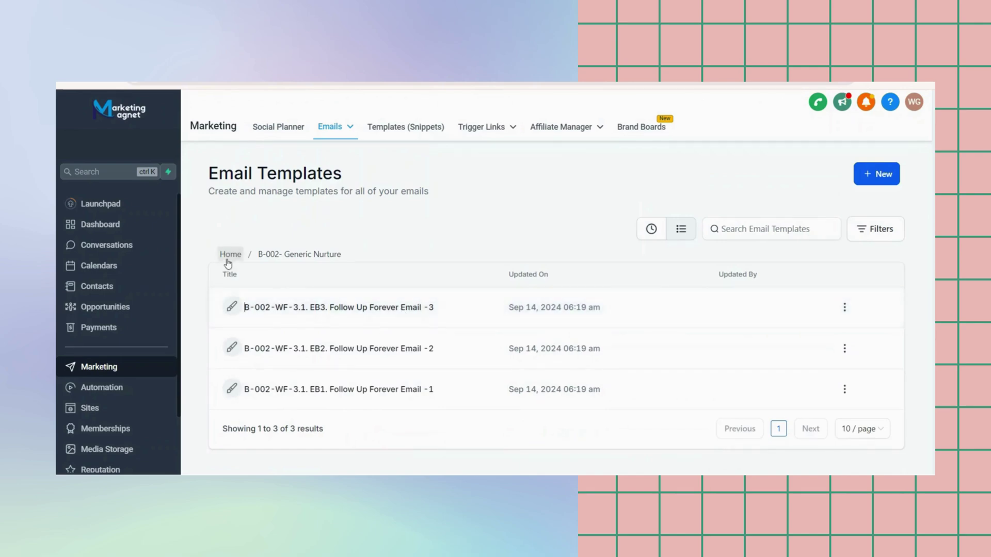
{"action": "left_click", "coordinate": [292, 308]}
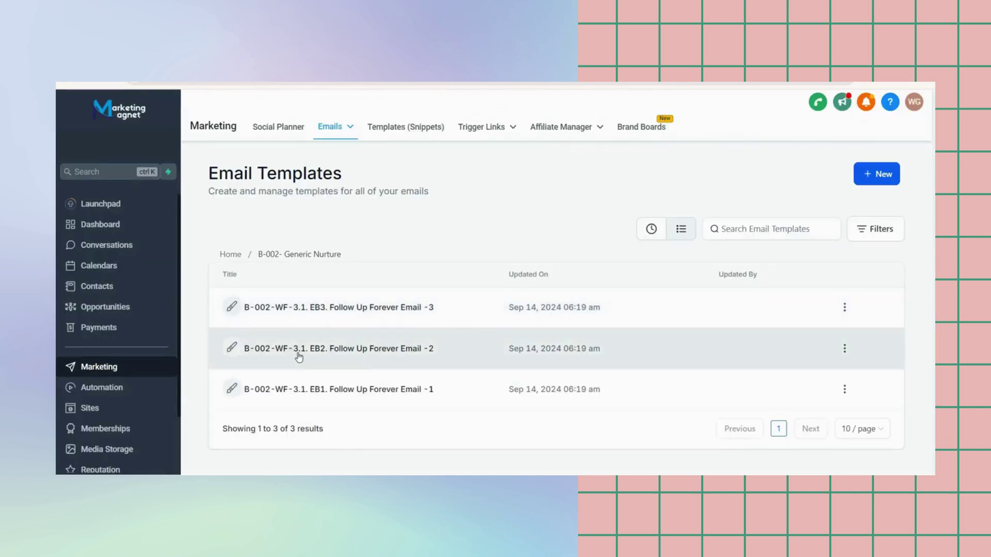
{"action": "left_click", "coordinate": [227, 254]}
{"action": "scroll", "coordinate": [293, 283], "scroll_direction": "down", "scroll_amount": 1}
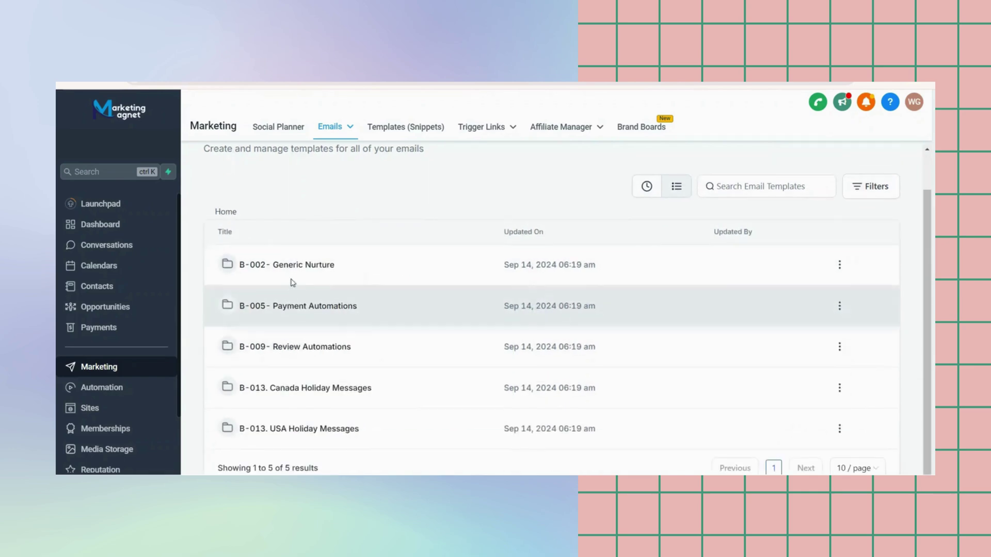
Step: Examine the email templates in the B-005- Payment Automations and B-009- Review Automations folders, returning to the home templates list
{"action": "left_click", "coordinate": [293, 287]}
{"action": "left_click", "coordinate": [227, 253]}
{"action": "scroll", "coordinate": [304, 381], "scroll_direction": "down", "scroll_amount": 1}
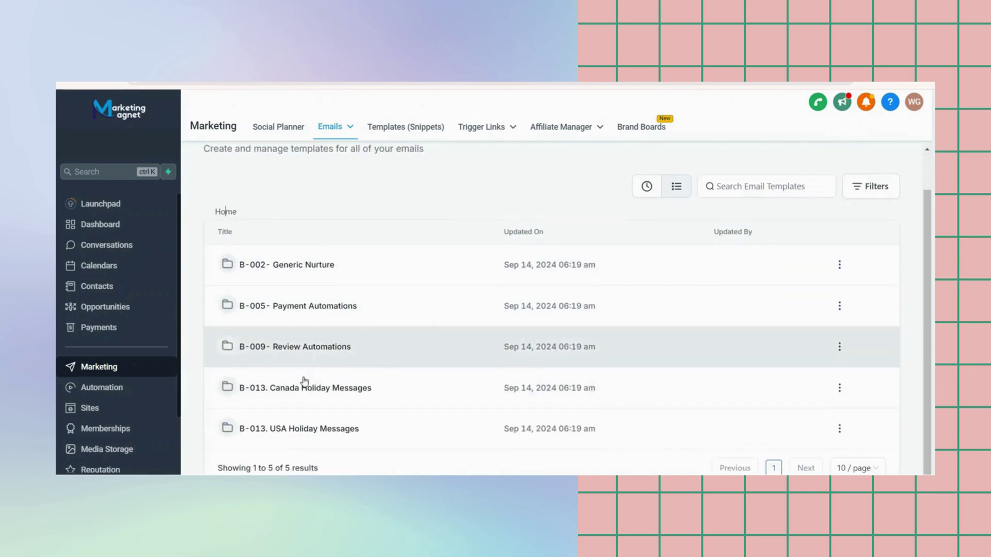
{"action": "left_click", "coordinate": [296, 347]}
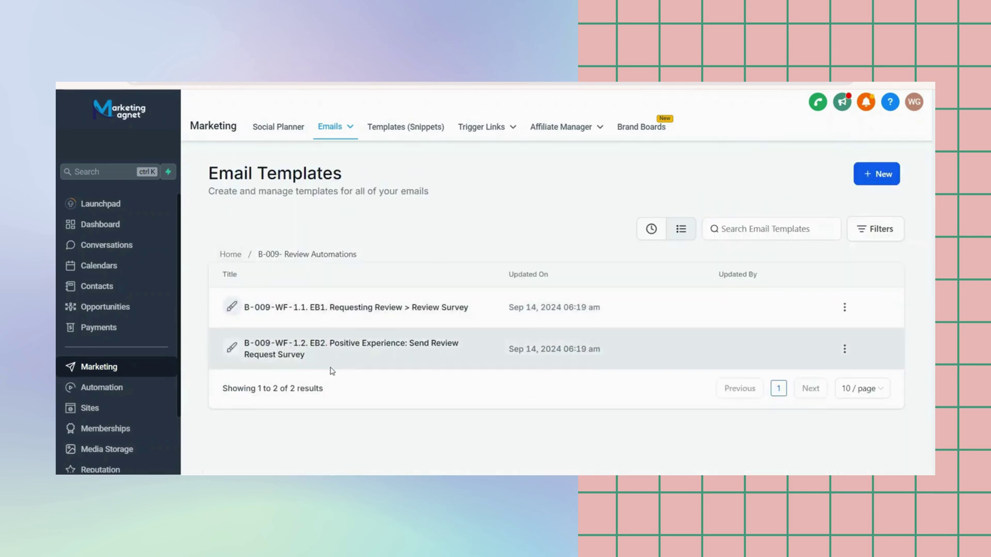
{"action": "left_click", "coordinate": [227, 254]}
{"action": "scroll", "coordinate": [340, 412], "scroll_direction": "down", "scroll_amount": 1}
{"action": "left_click", "coordinate": [313, 349]}
{"action": "left_click", "coordinate": [227, 254]}
{"action": "scroll", "coordinate": [321, 412], "scroll_direction": "down", "scroll_amount": 1}
Step: Examine both pages of email templates in the B-013. Canada Holiday Messages folder and return to the home templates list
{"action": "left_click", "coordinate": [354, 387]}
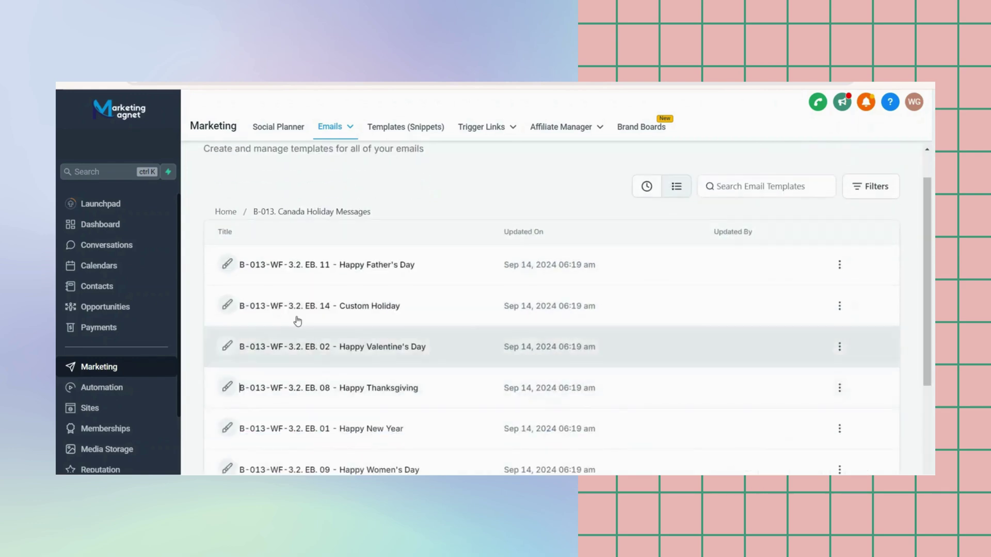
{"action": "scroll", "coordinate": [469, 392], "scroll_direction": "down", "scroll_amount": 5}
{"action": "left_click", "coordinate": [773, 468]}
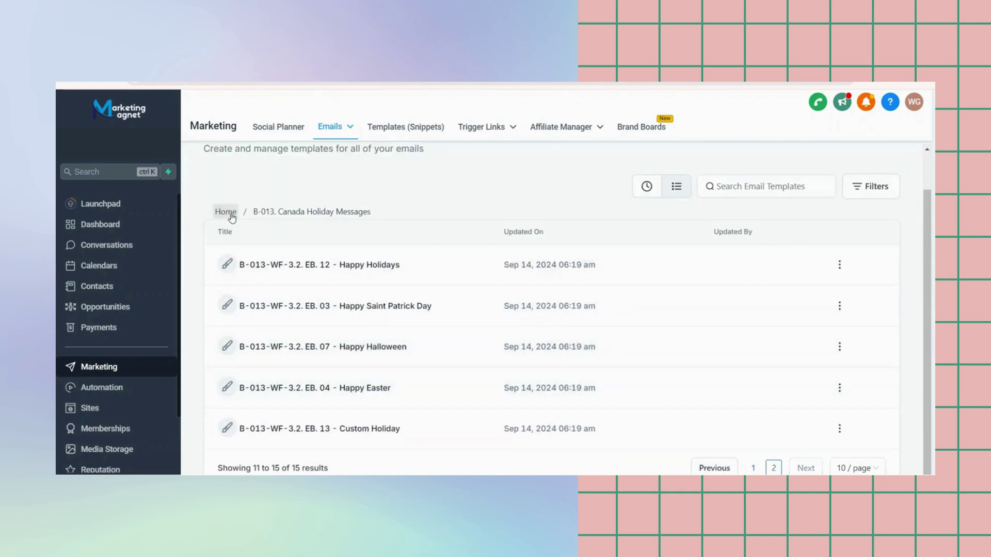
{"action": "left_click", "coordinate": [232, 217]}
Step: Examine the email templates in the B-013. USA Holiday Messages folder, including the second page
{"action": "left_click", "coordinate": [294, 434]}
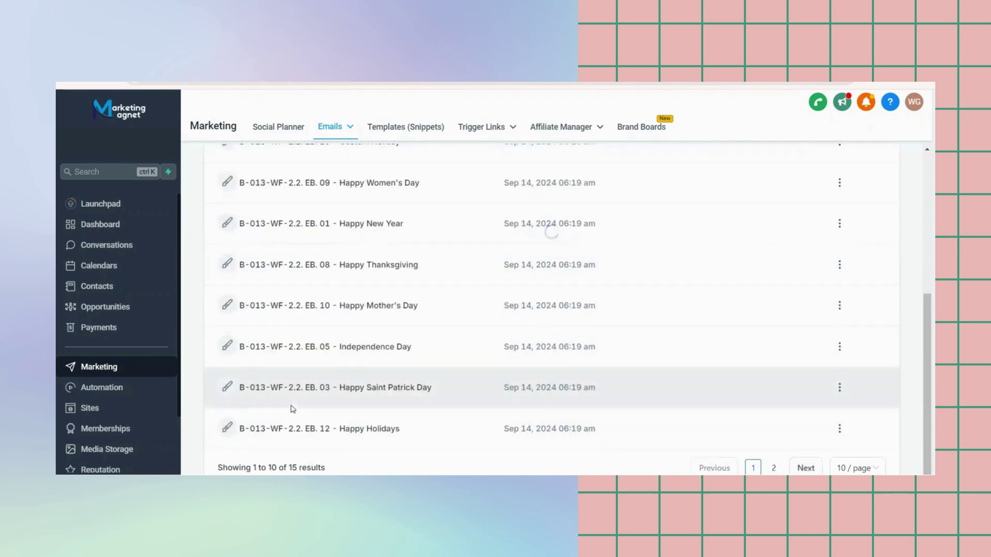
{"action": "scroll", "coordinate": [421, 367], "scroll_direction": "up", "scroll_amount": 5}
{"action": "scroll", "coordinate": [420, 367], "scroll_direction": "down", "scroll_amount": 5}
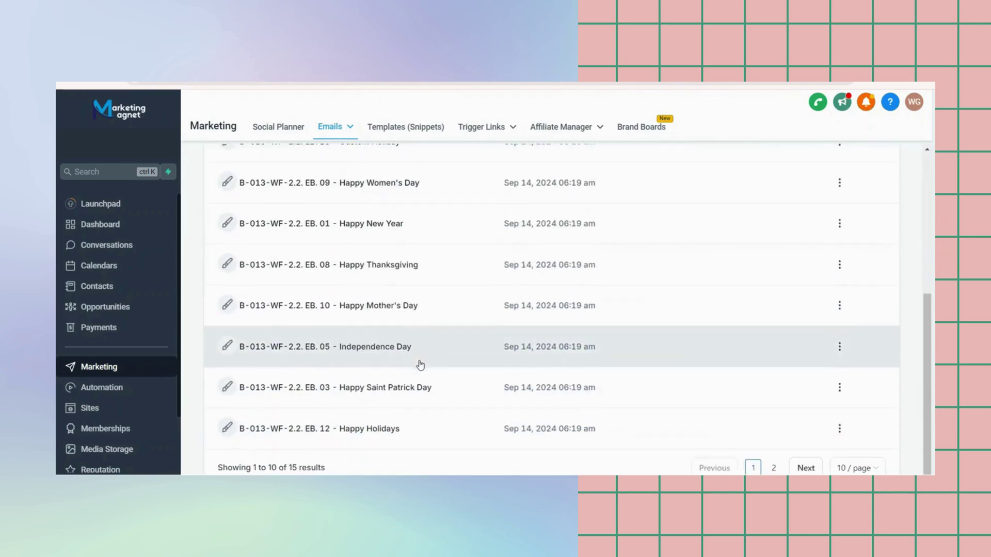
{"action": "left_click", "coordinate": [760, 467]}
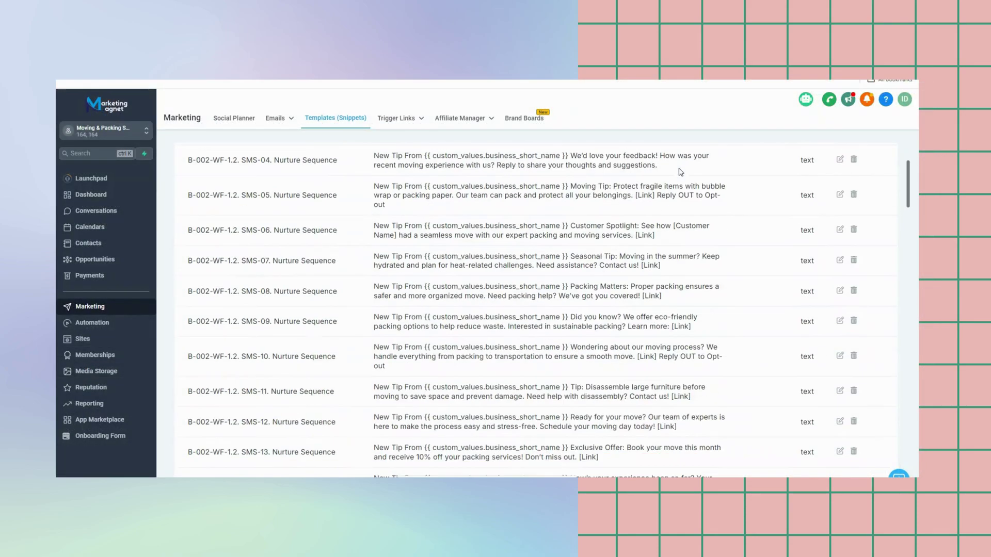
Step: Look through the B-002-WF-1.2 Nurture Sequence SMS messages in the marketing template snippets
{"action": "scroll", "coordinate": [682, 207], "scroll_direction": "down", "scroll_amount": 3}
{"action": "scroll", "coordinate": [680, 172], "scroll_direction": "down", "scroll_amount": 6}
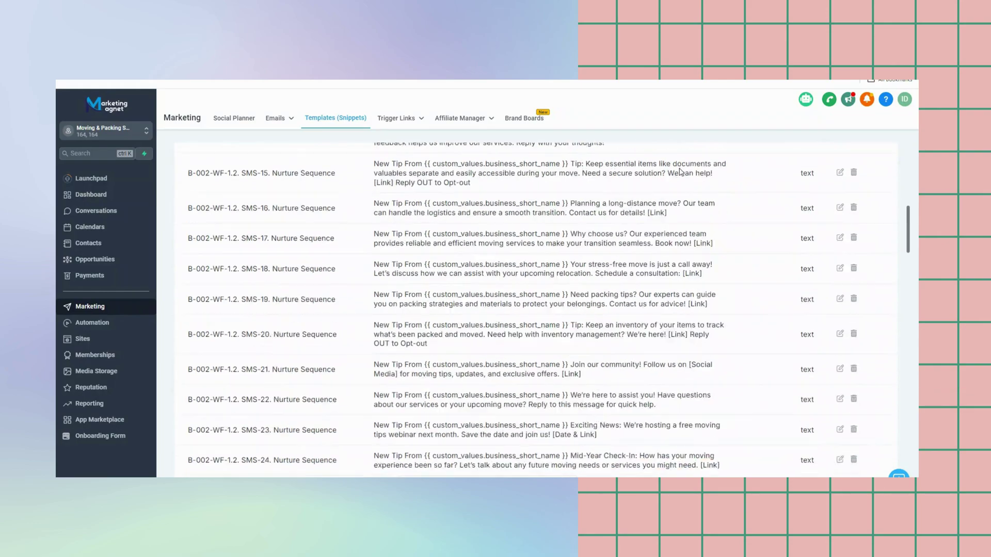
{"action": "scroll", "coordinate": [680, 172], "scroll_direction": "down", "scroll_amount": 8}
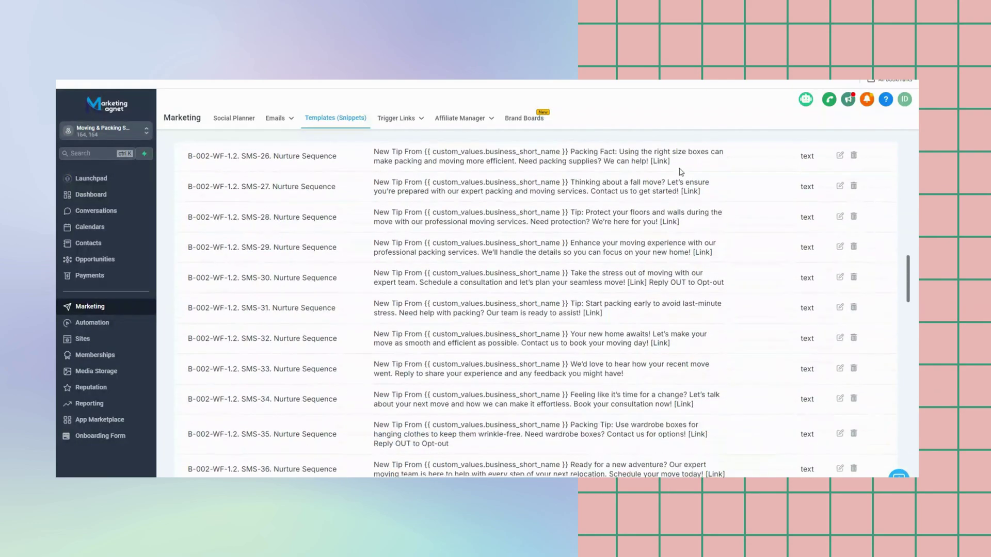
{"action": "scroll", "coordinate": [680, 171], "scroll_direction": "down", "scroll_amount": 7}
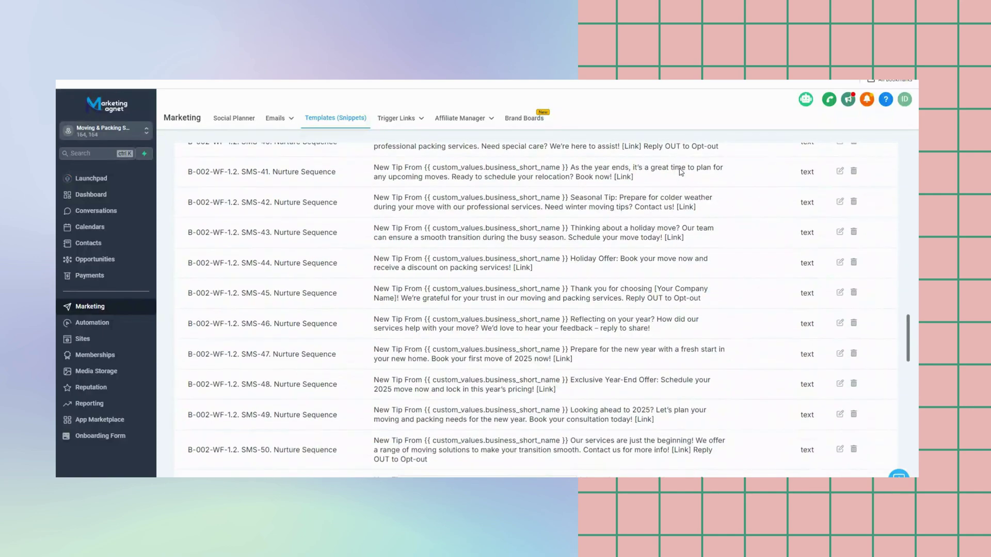